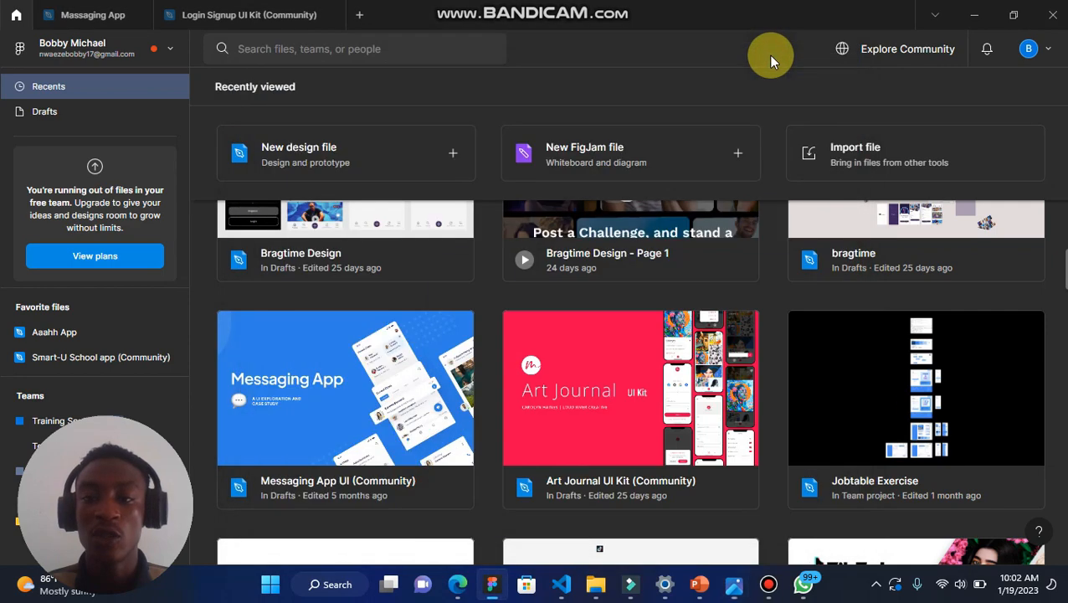
# Open the Login Signup UI Kit (Community) design file.
pyautogui.scroll(3, 633, 303)
pyautogui.scroll(10, 631, 300)
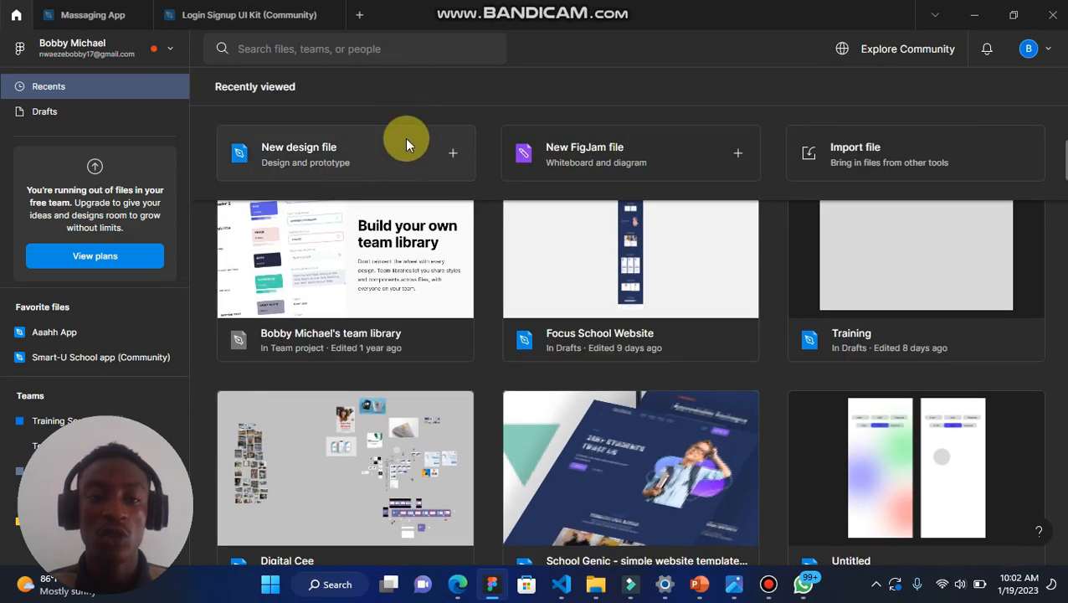
pyautogui.click(252, 15)
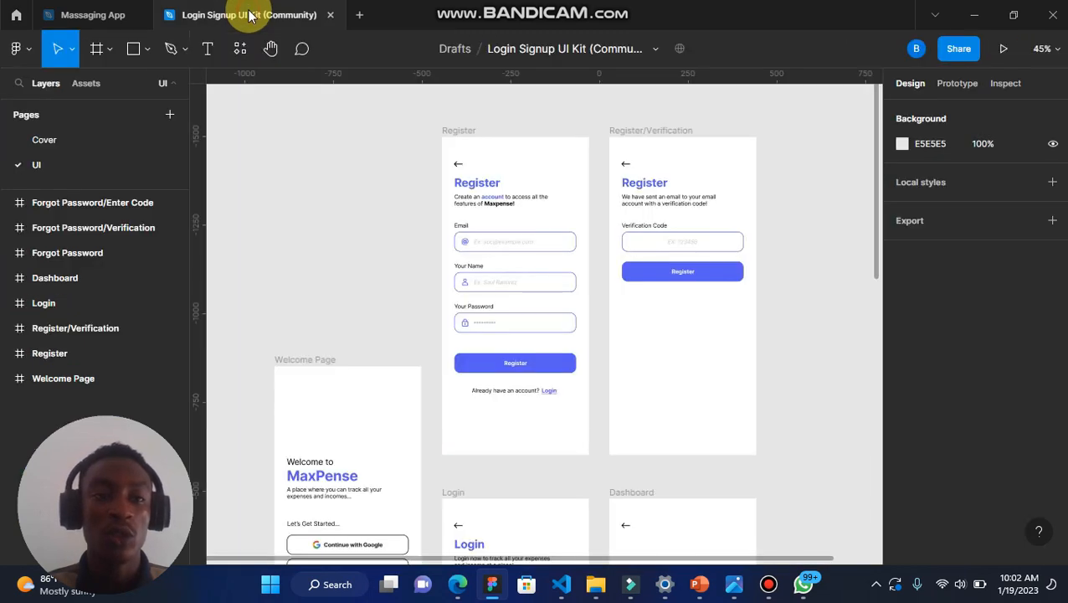
# Examine the Register and Register/Verification frames, including their form fields and buttons, and how they sit among the other frames.
pyautogui.scroll(-5, 441, 262)
pyautogui.scroll(8, 442, 262)
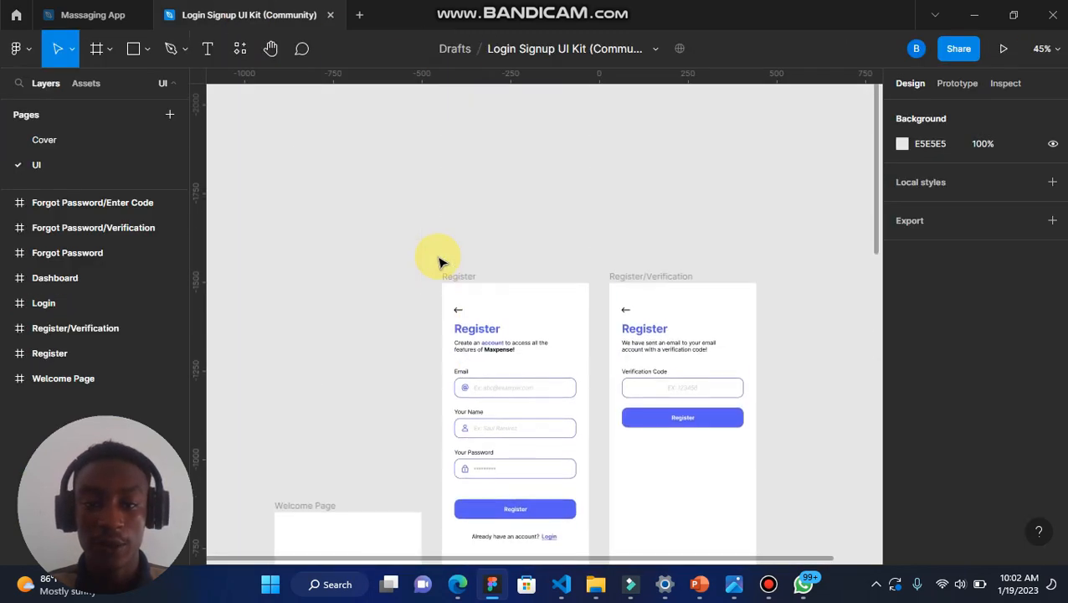
pyautogui.scroll(-1, 441, 262)
pyautogui.scroll(-2, 441, 262)
pyautogui.scroll(3, 441, 262)
pyautogui.scroll(-5, 441, 262)
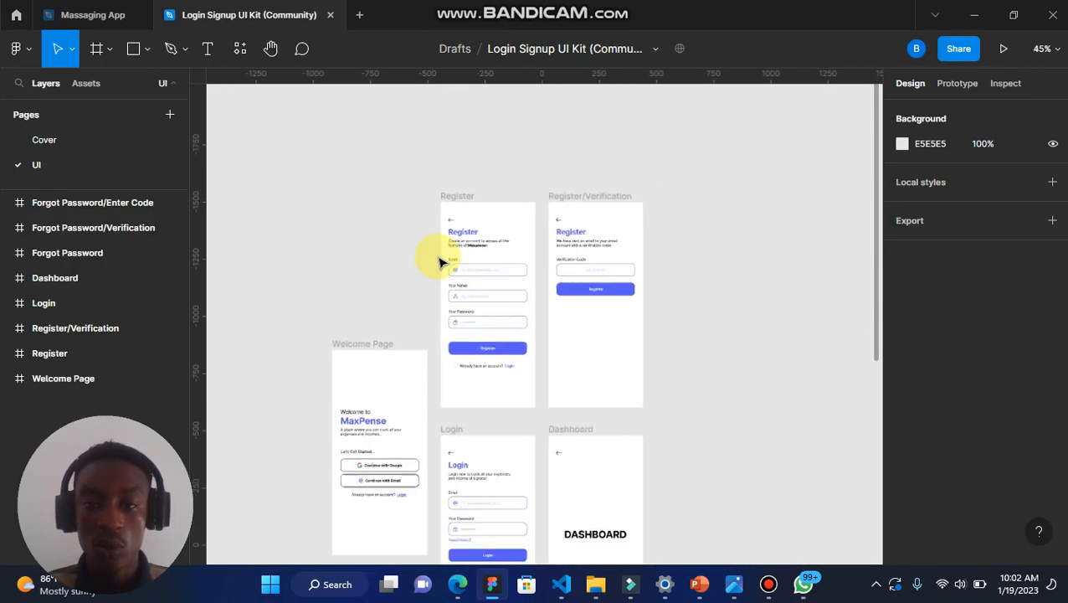
pyautogui.scroll(5, 442, 262)
pyautogui.scroll(-3, 442, 262)
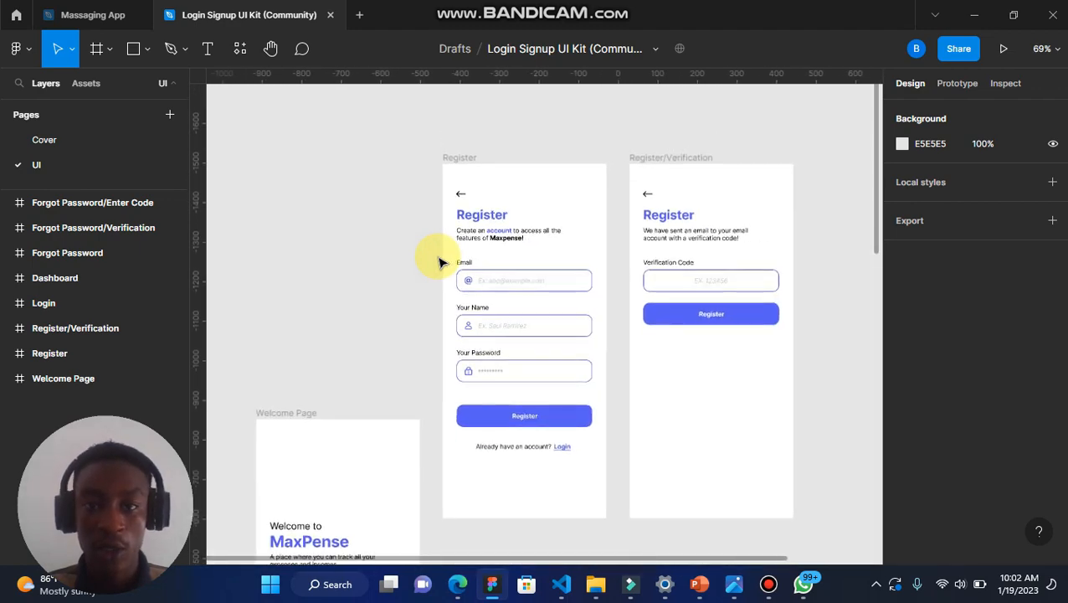
pyautogui.scroll(-3, 440, 260)
pyautogui.scroll(-1, 437, 256)
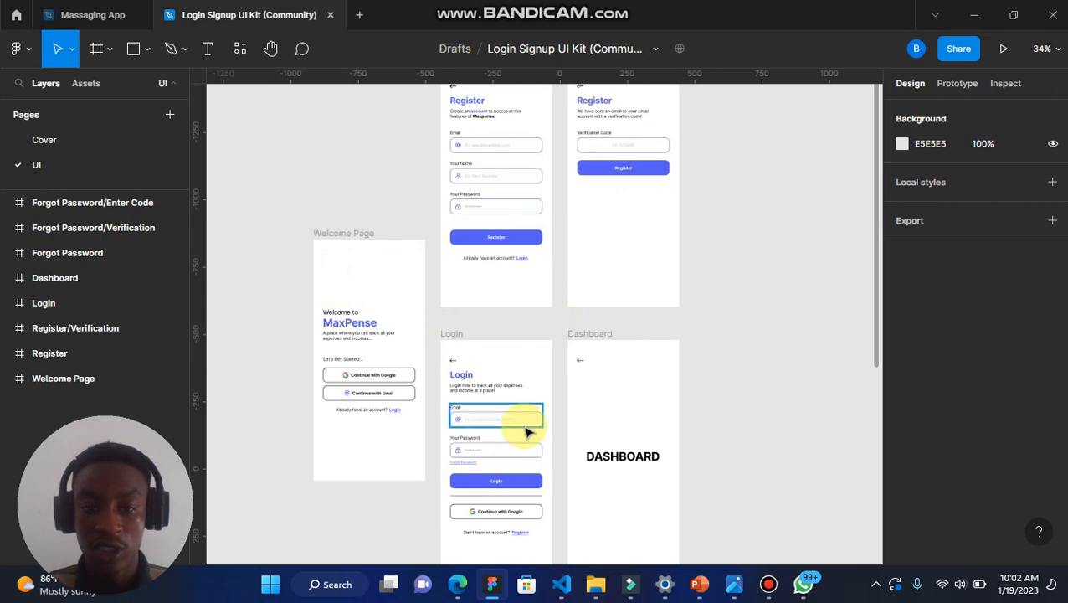
pyautogui.scroll(-3, 537, 466)
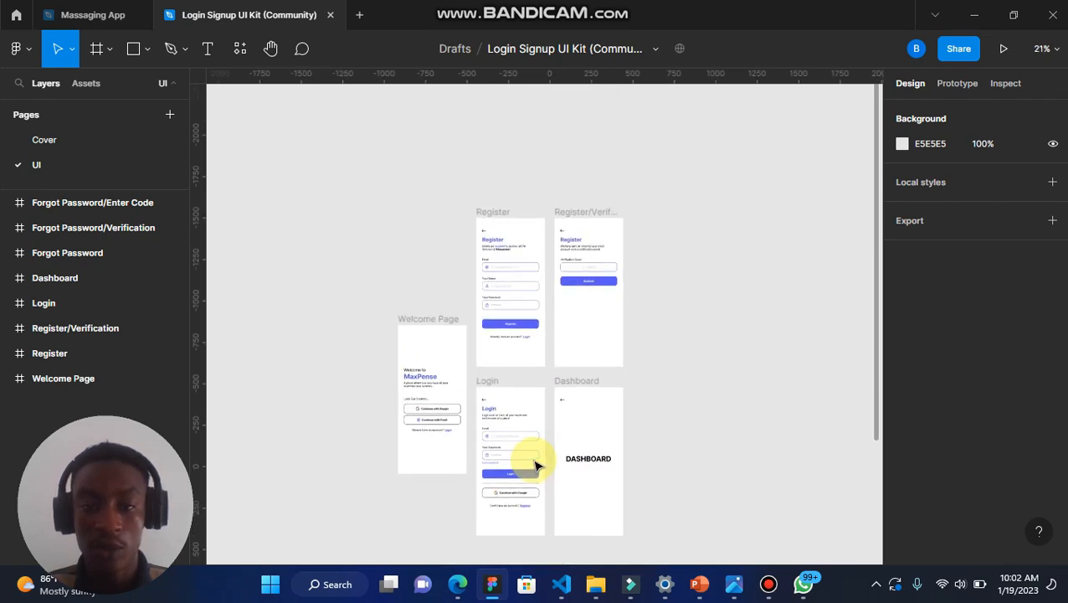
pyautogui.scroll(8, 536, 466)
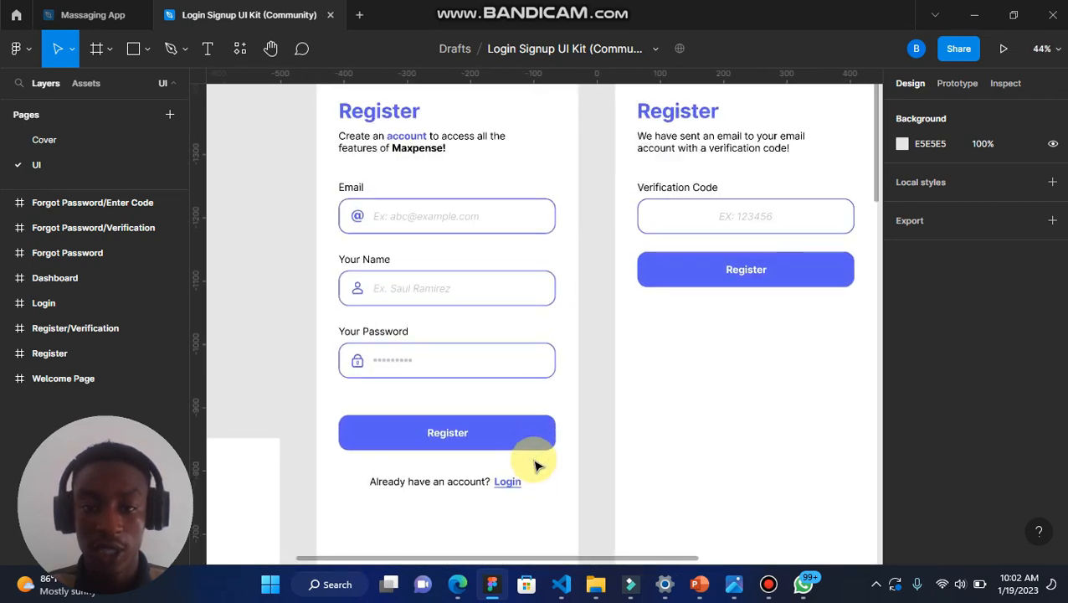
pyautogui.scroll(-4, 537, 466)
pyautogui.scroll(4, 537, 465)
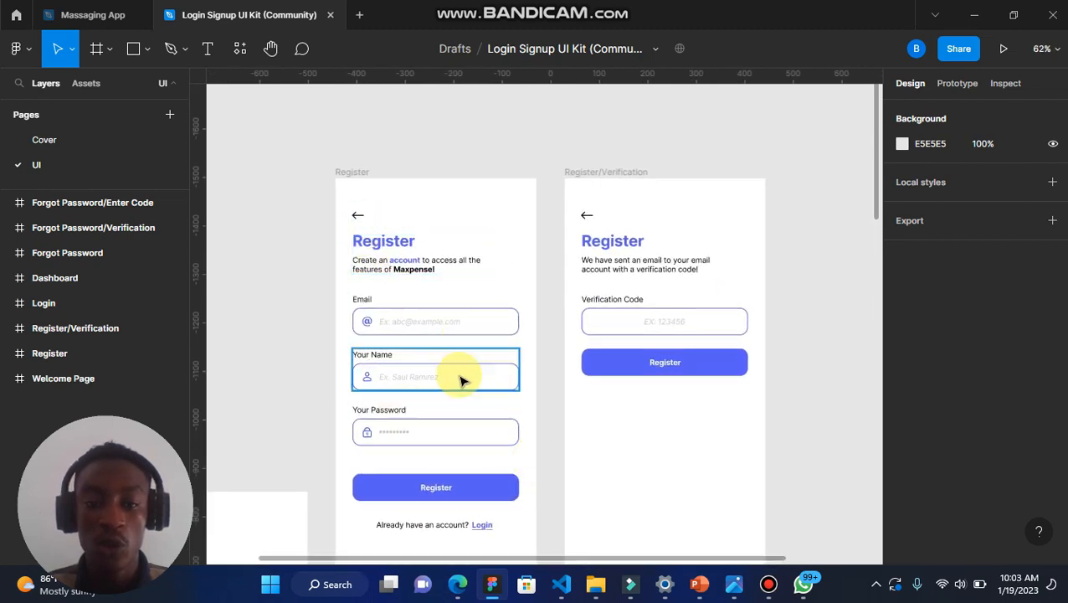
pyautogui.scroll(-2, 413, 406)
pyautogui.scroll(-4, 413, 406)
pyautogui.hscroll(-2, 413, 406)
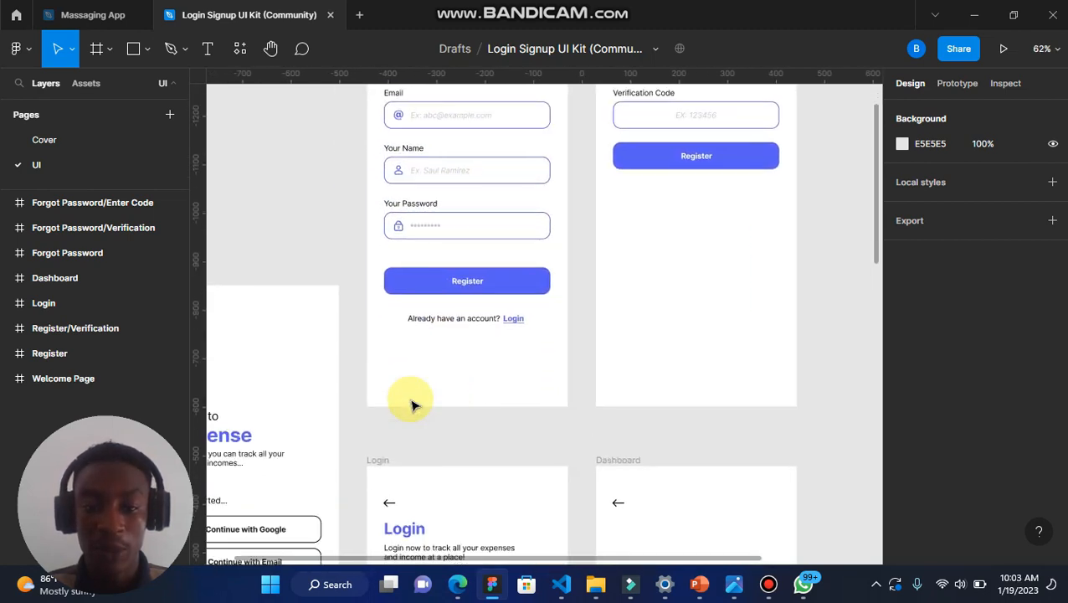
pyautogui.scroll(-3, 413, 406)
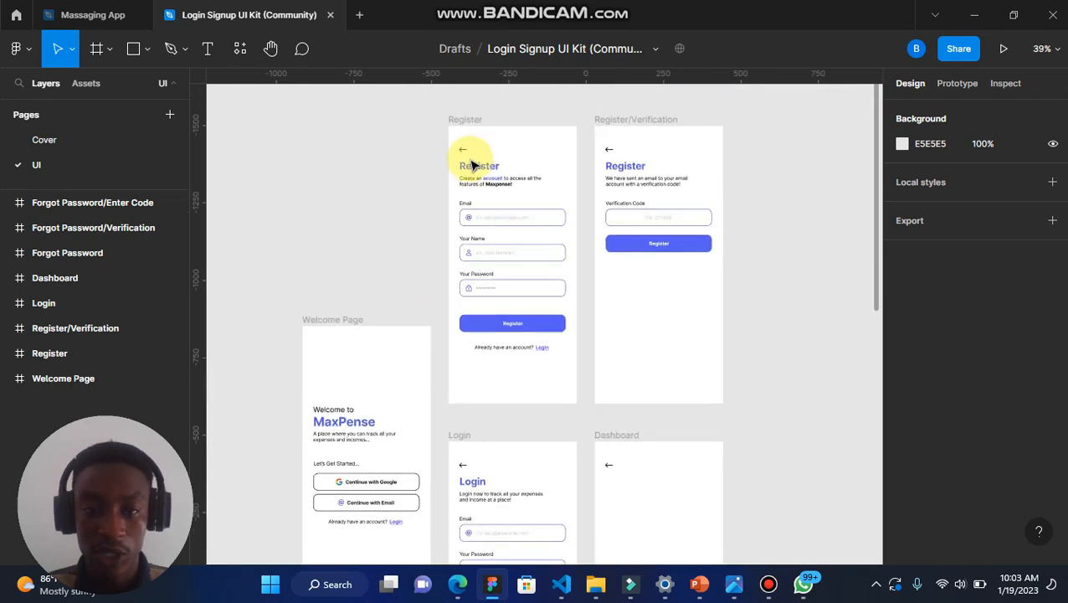
# Examine the Welcome Page frame's sign-in options alongside the neighbouring Login and Dashboard frames.
pyautogui.scroll(-4, 332, 351)
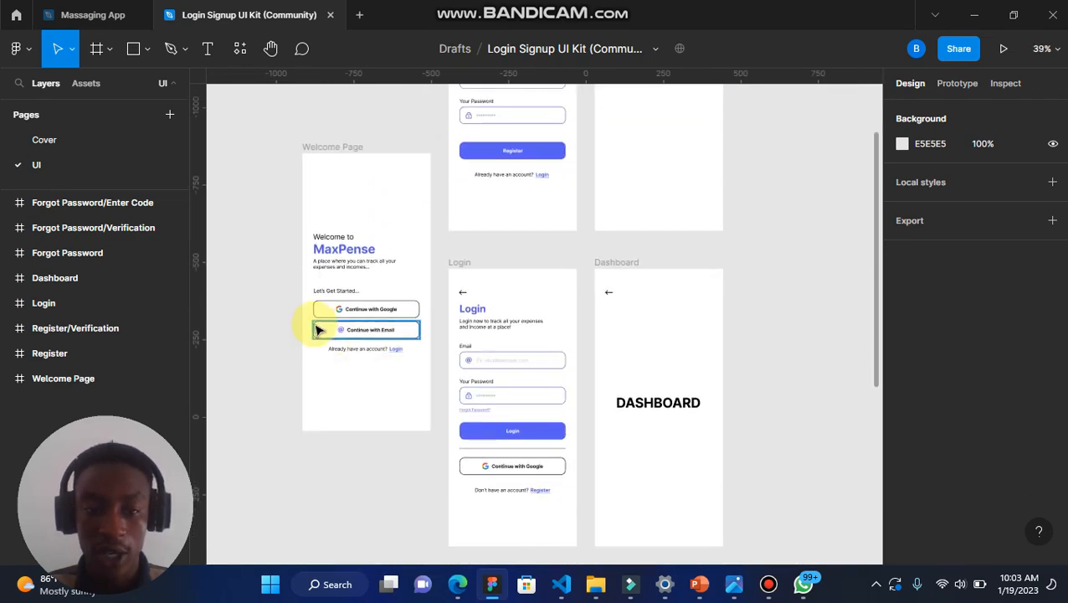
pyautogui.scroll(3, 319, 329)
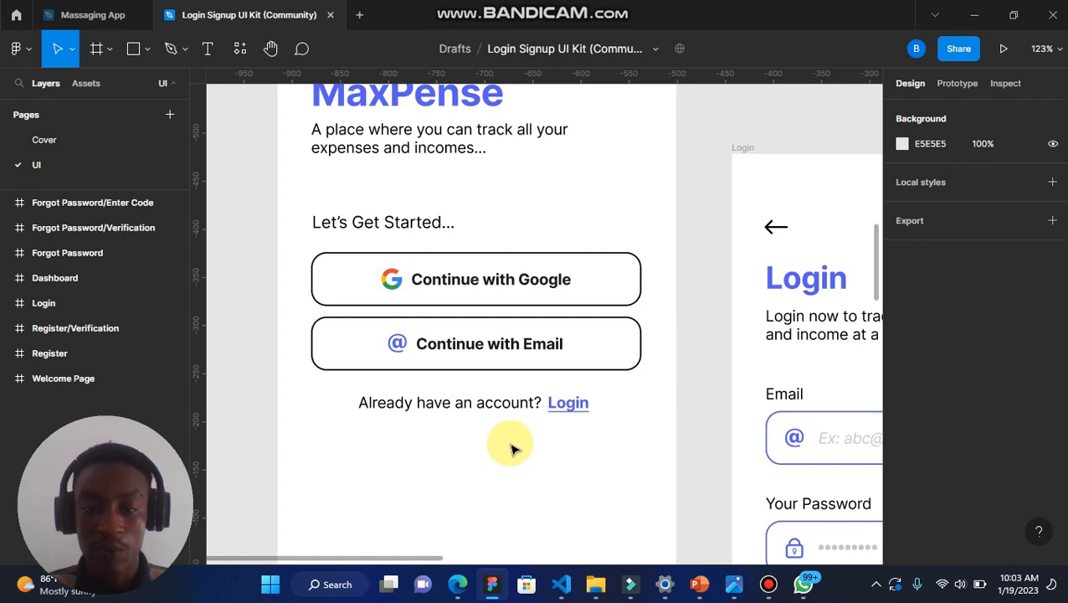
pyautogui.scroll(-3, 508, 441)
pyautogui.scroll(-1, 512, 447)
pyautogui.hscroll(1, 512, 447)
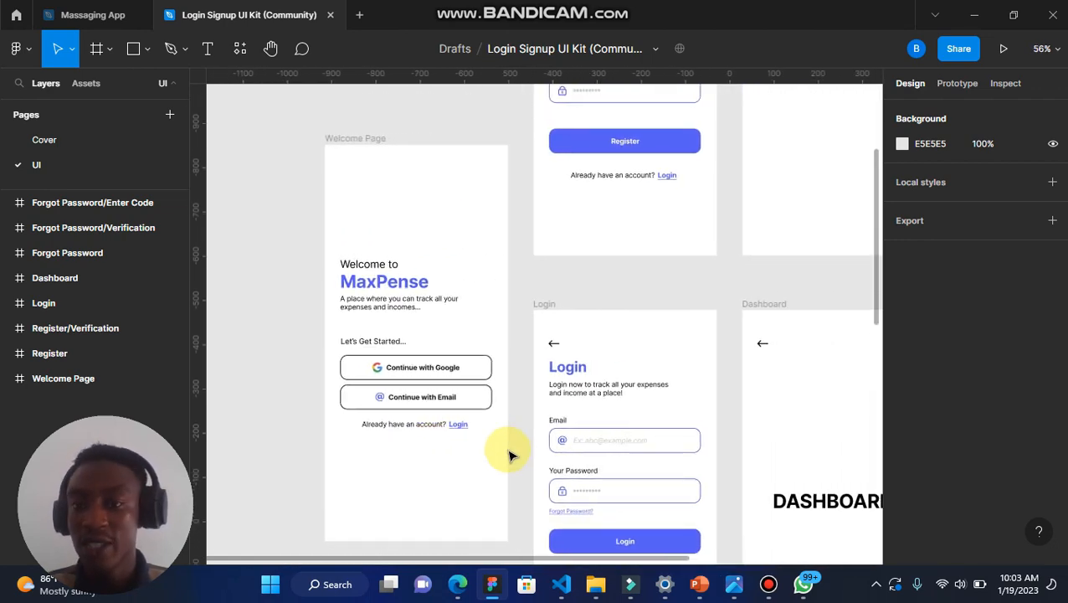
pyautogui.hscroll(1, 510, 453)
pyautogui.hscroll(1, 511, 456)
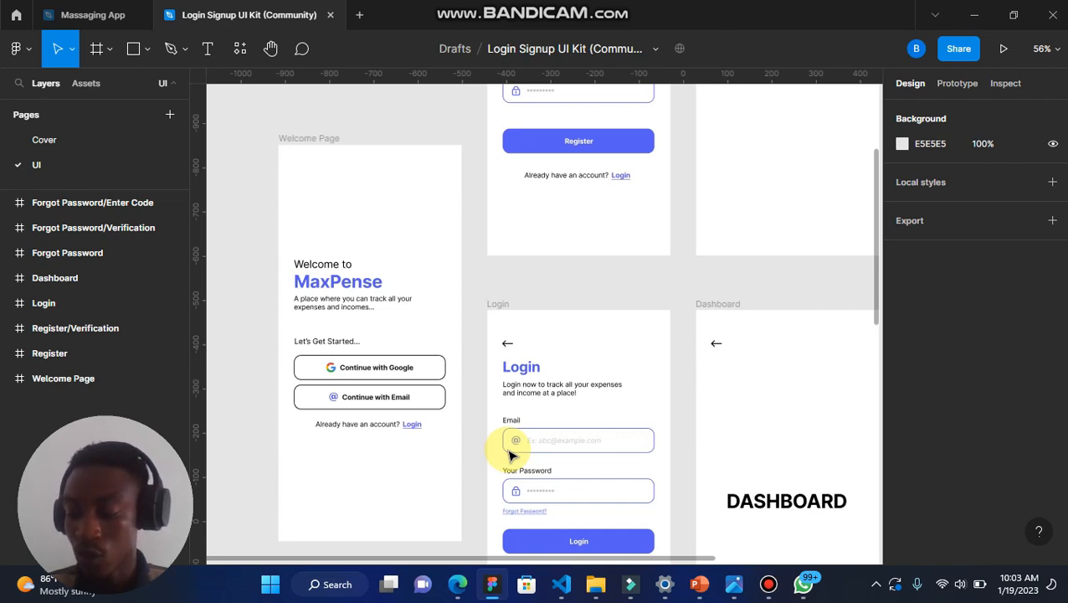
pyautogui.scroll(-2, 511, 456)
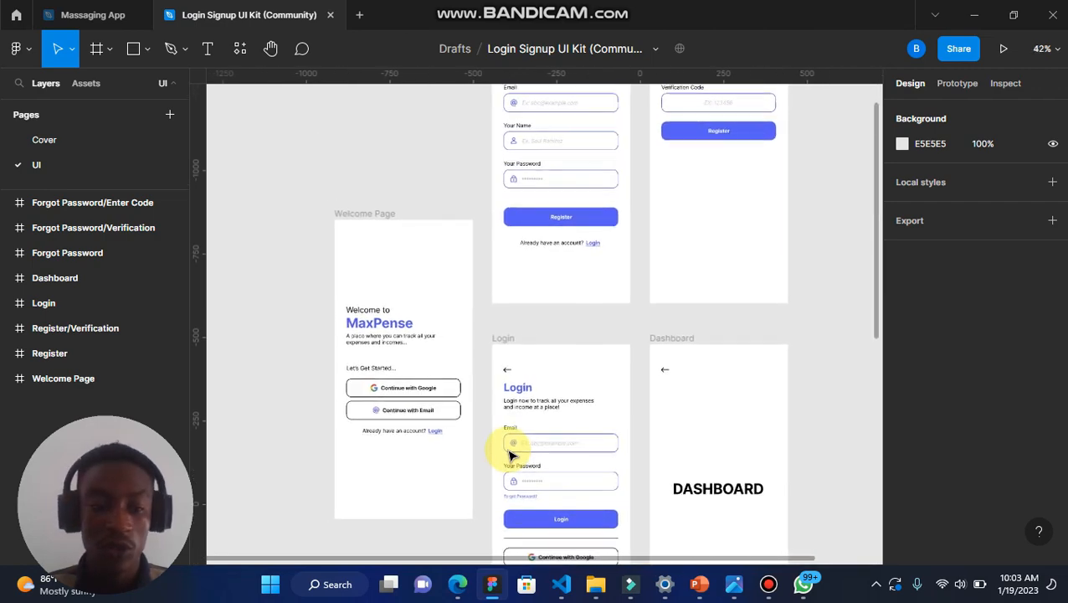
pyautogui.scroll(1, 511, 455)
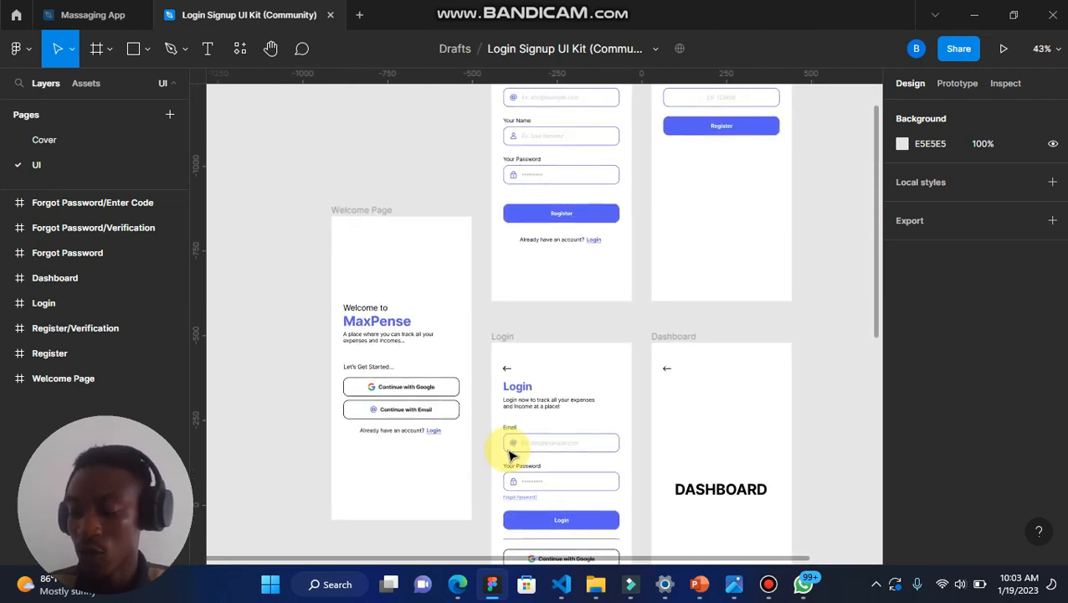
pyautogui.scroll(-1, 511, 456)
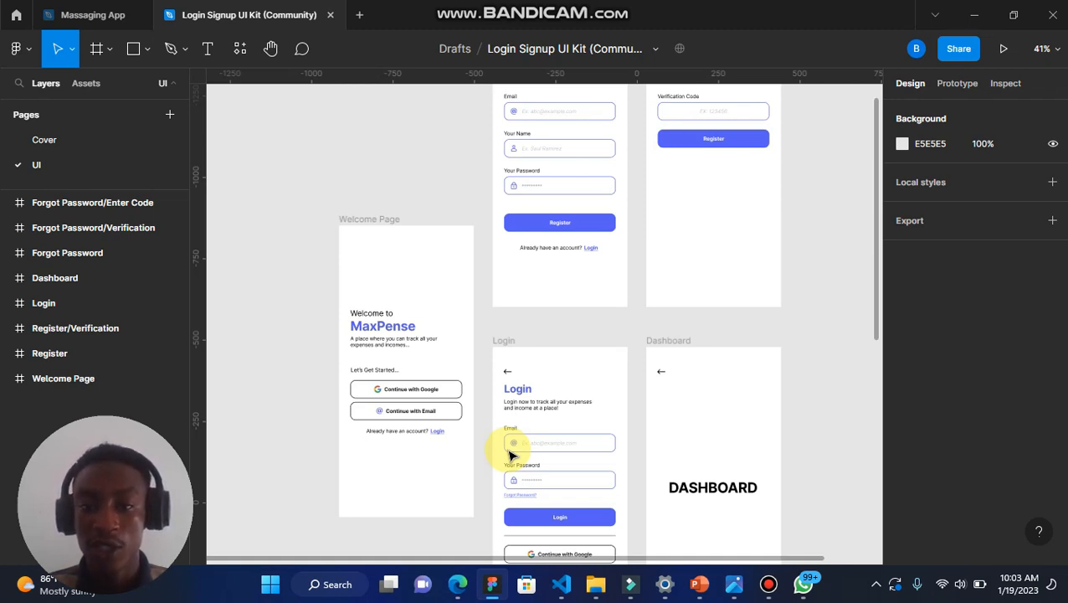
# Survey all the kit's frames down to the Forgot Password screens, and inspect the Register frame's heading and input fields.
pyautogui.scroll(-5, 510, 454)
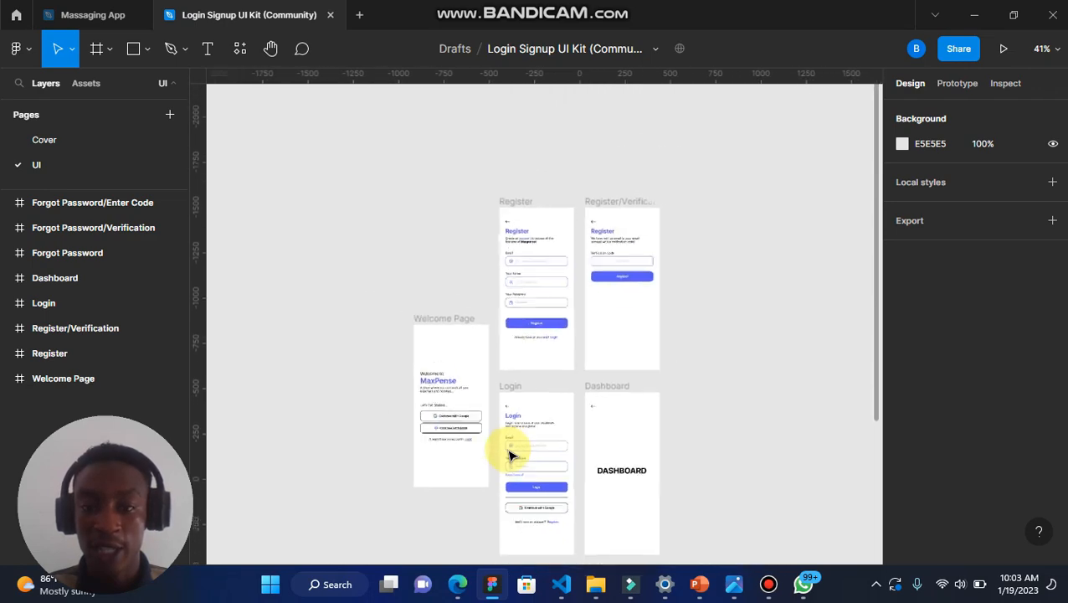
pyautogui.scroll(-5, 510, 455)
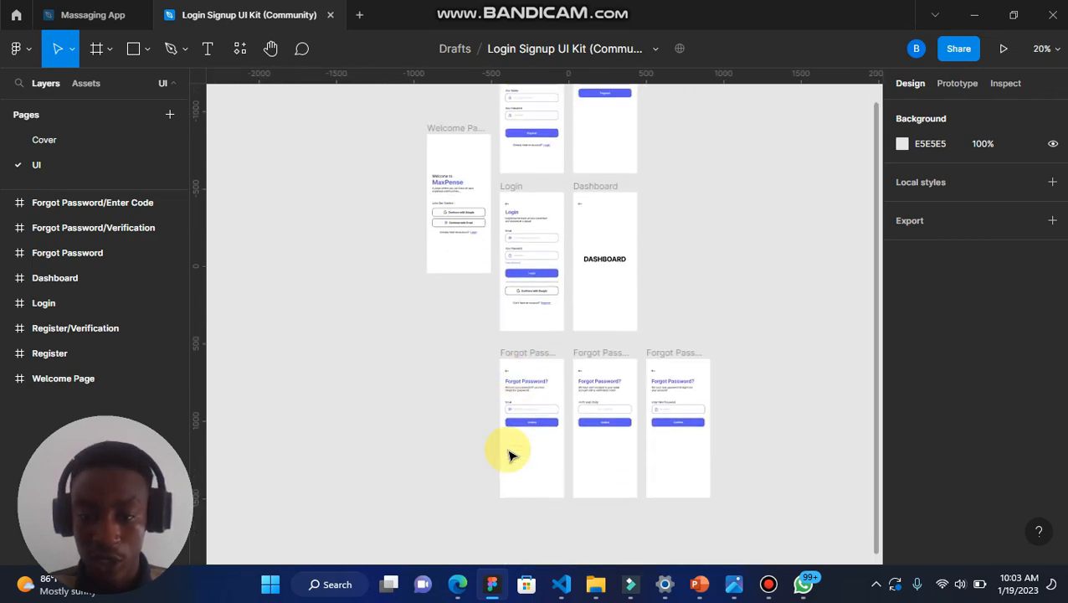
pyautogui.scroll(3, 511, 454)
pyautogui.scroll(4, 511, 455)
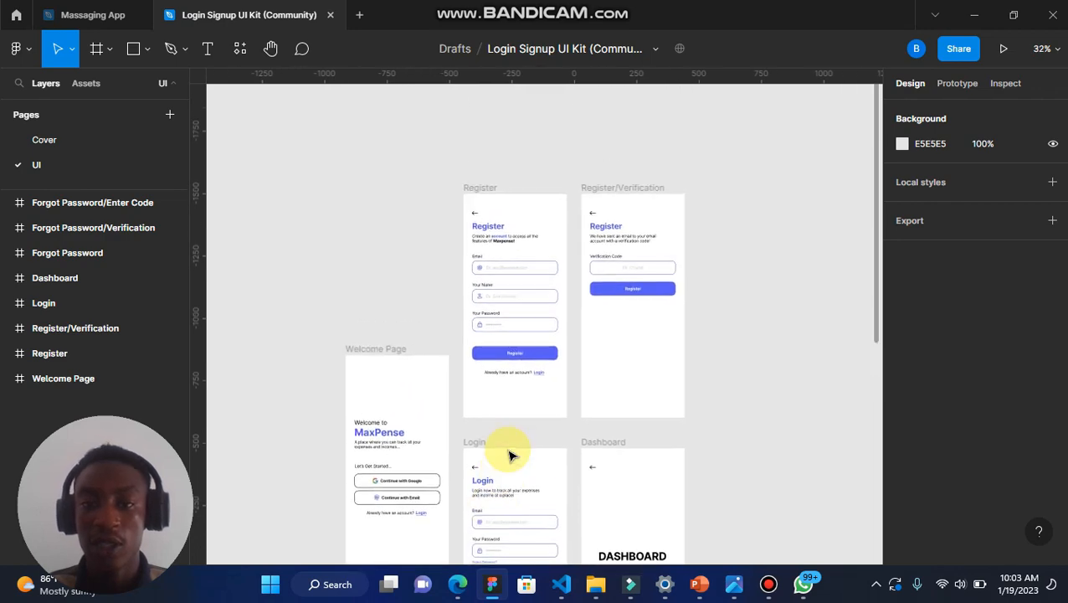
pyautogui.scroll(5, 511, 454)
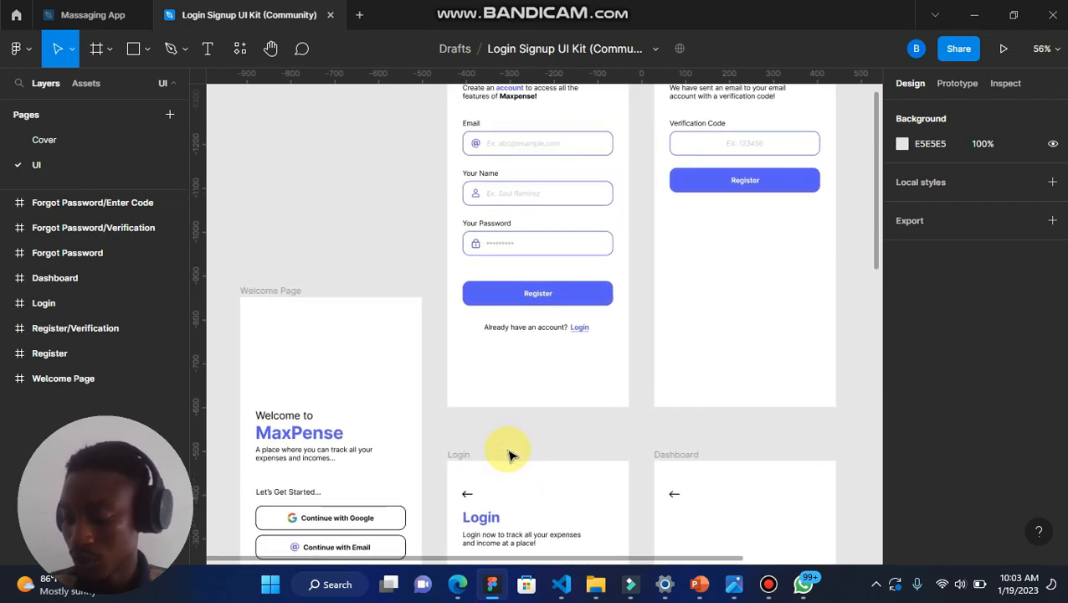
pyautogui.scroll(2, 511, 455)
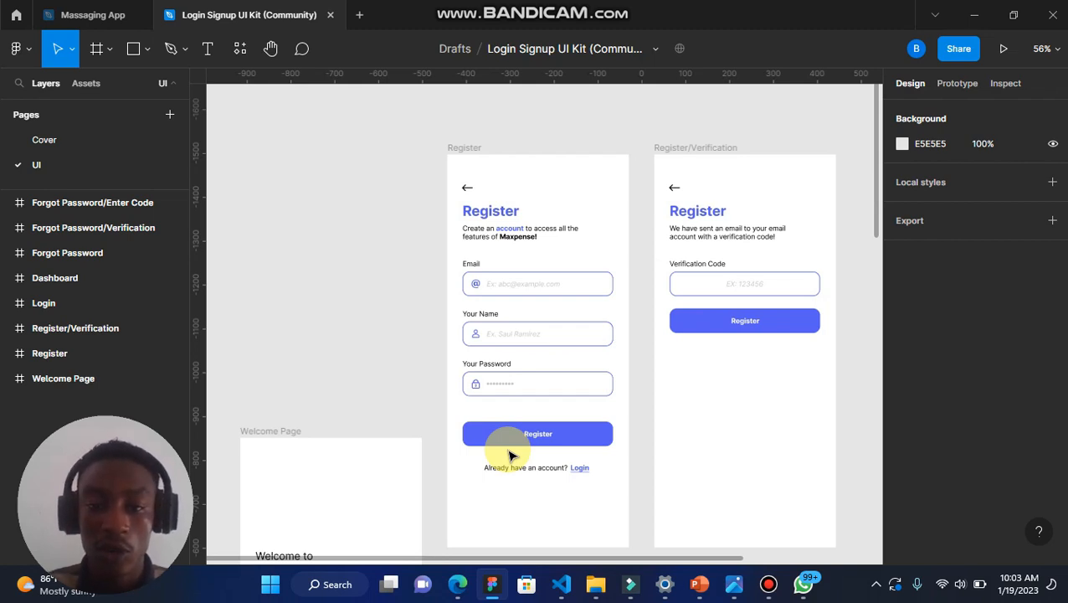
pyautogui.scroll(-3, 510, 454)
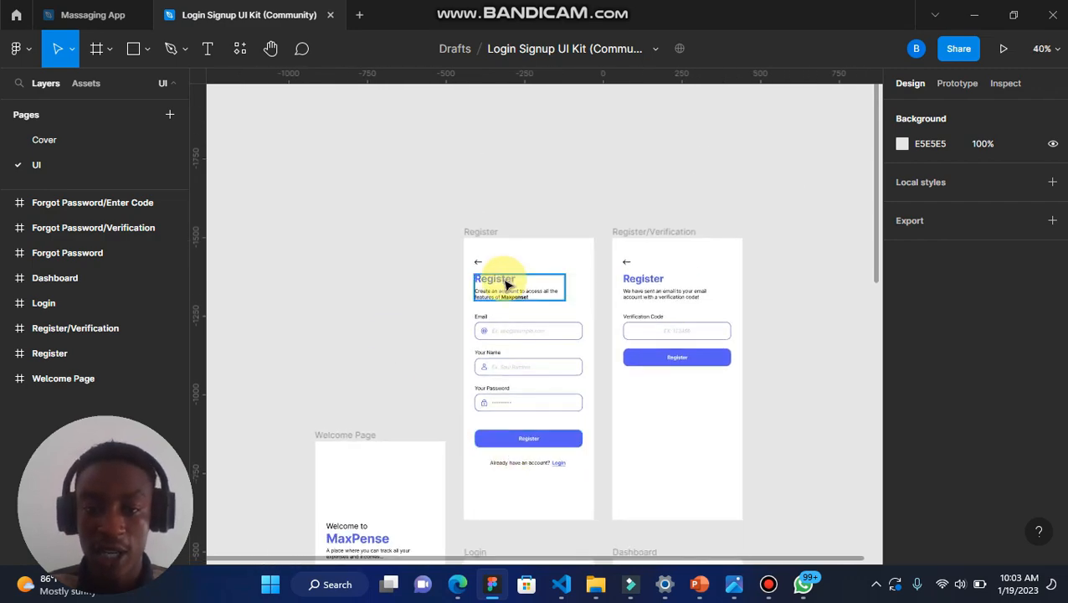
pyautogui.scroll(5, 505, 284)
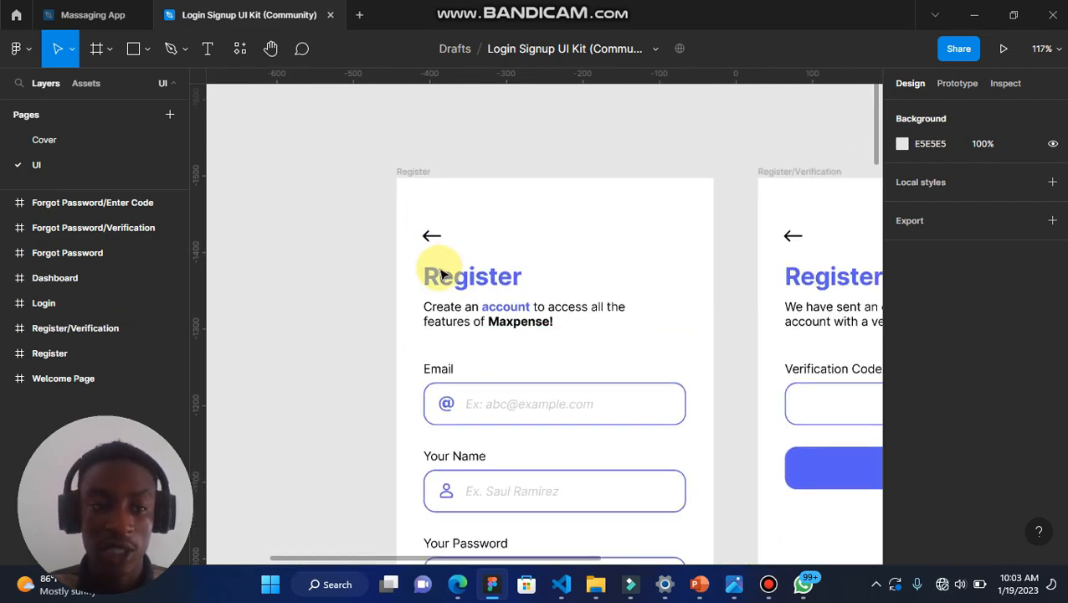
pyautogui.scroll(-5, 441, 274)
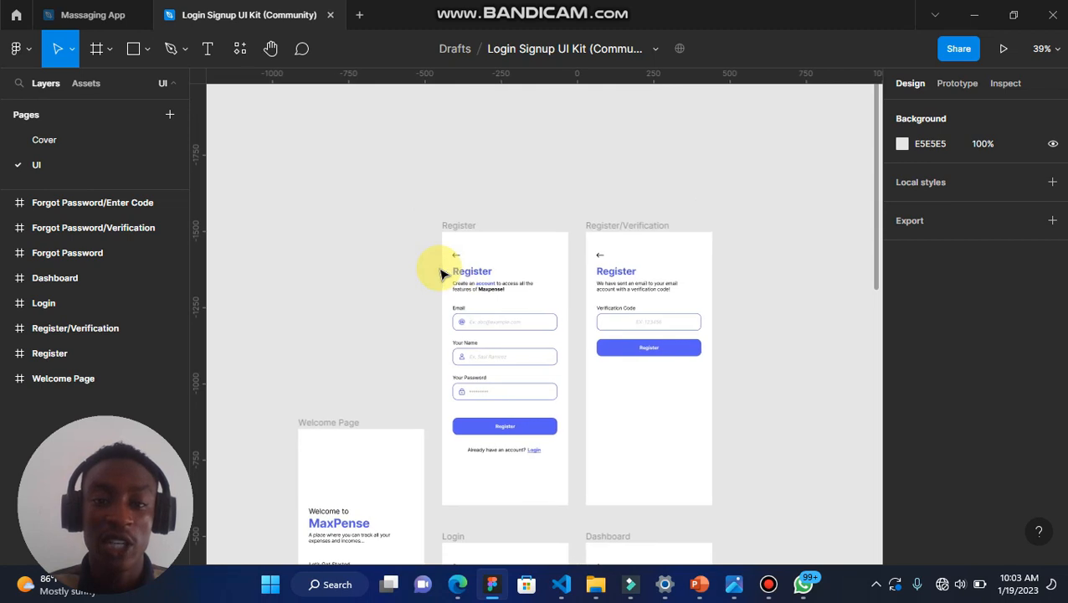
pyautogui.scroll(-2, 441, 272)
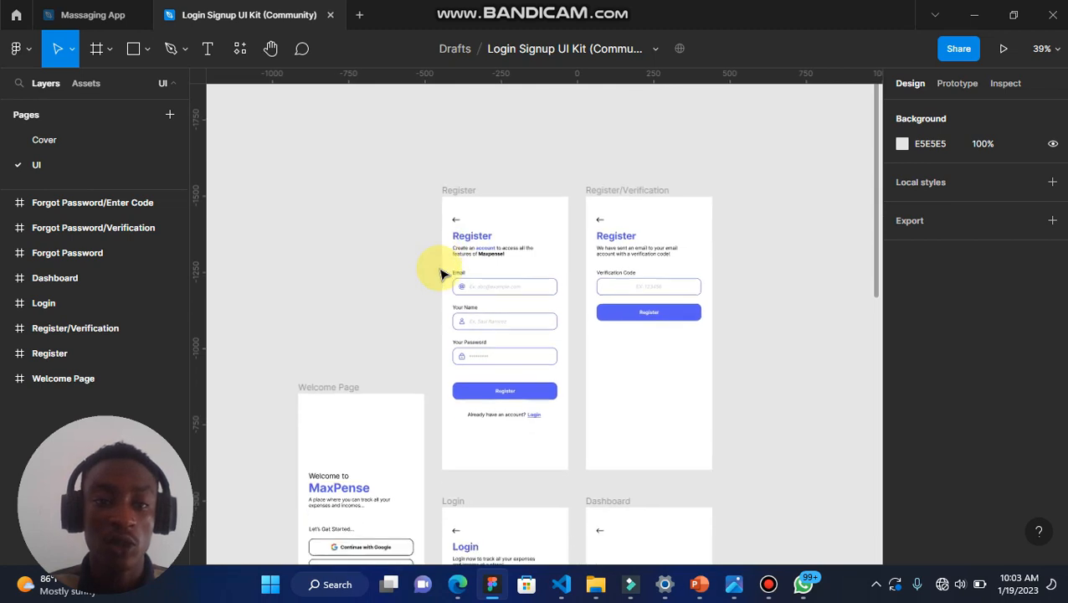
# Browse the recent and community plugins among the file's resources, and display the available widgets.
pyautogui.click(242, 48)
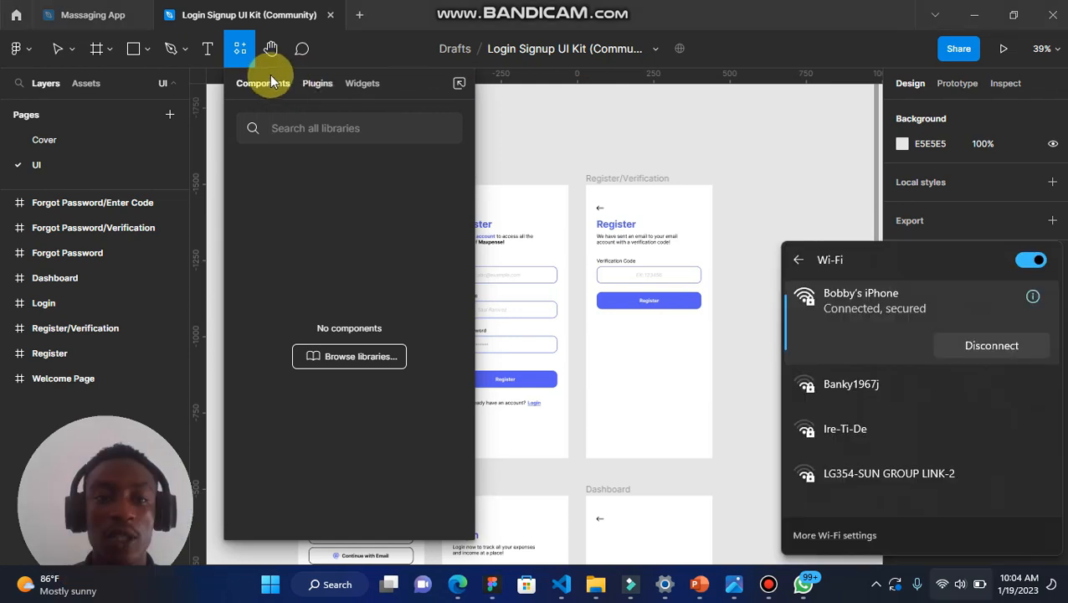
pyautogui.click(271, 82)
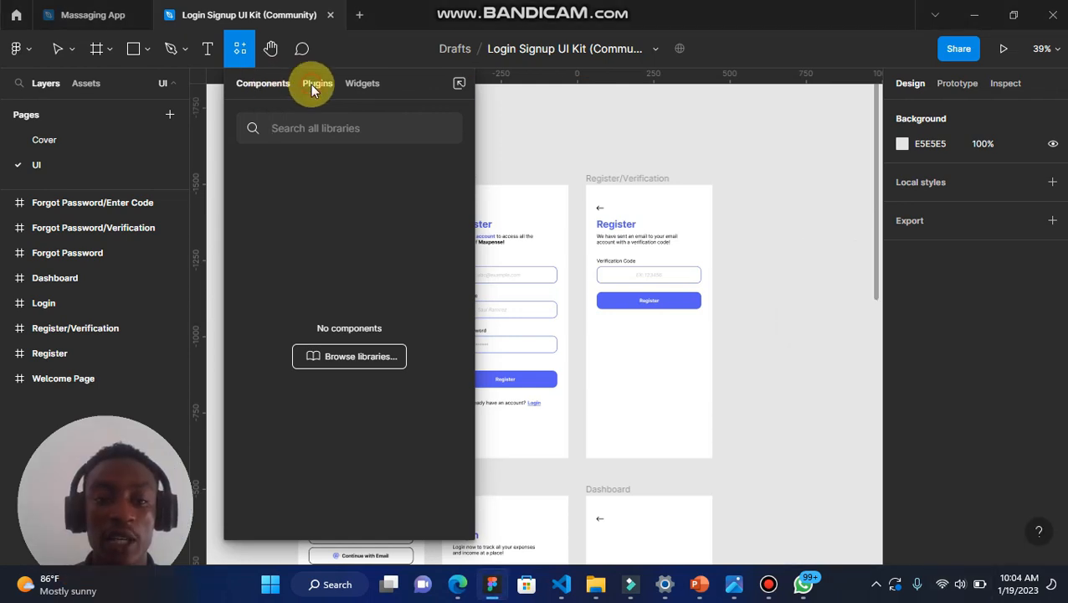
pyautogui.click(312, 85)
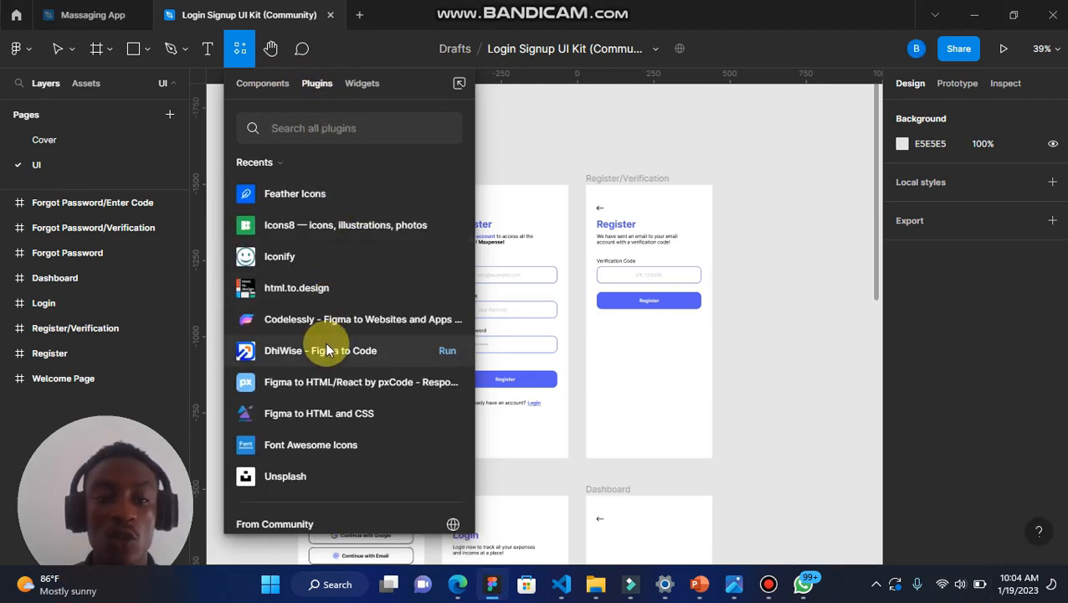
pyautogui.scroll(-2, 316, 384)
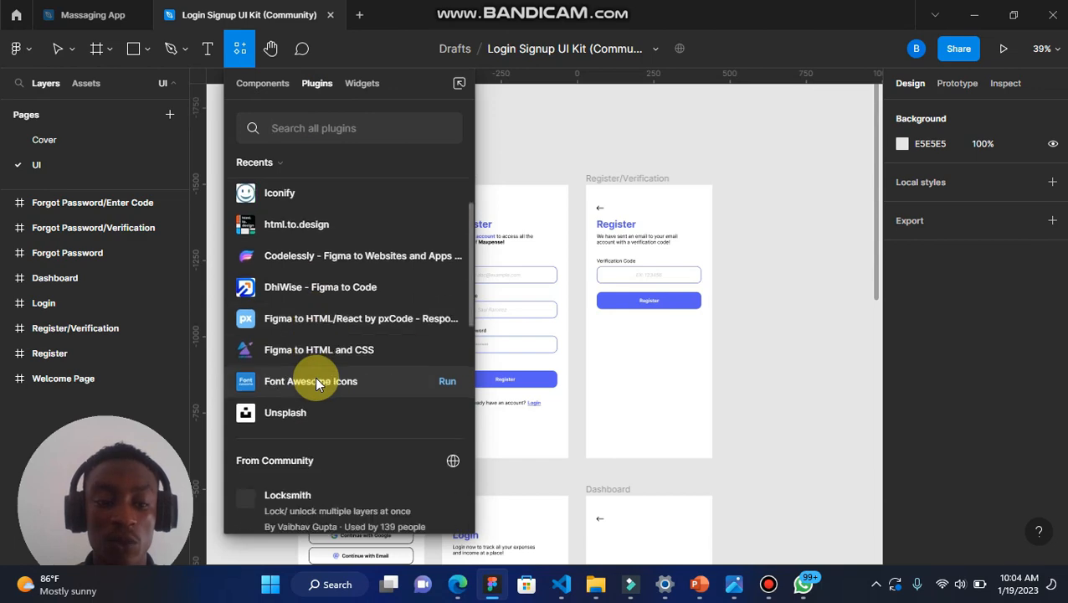
pyautogui.scroll(-3, 317, 384)
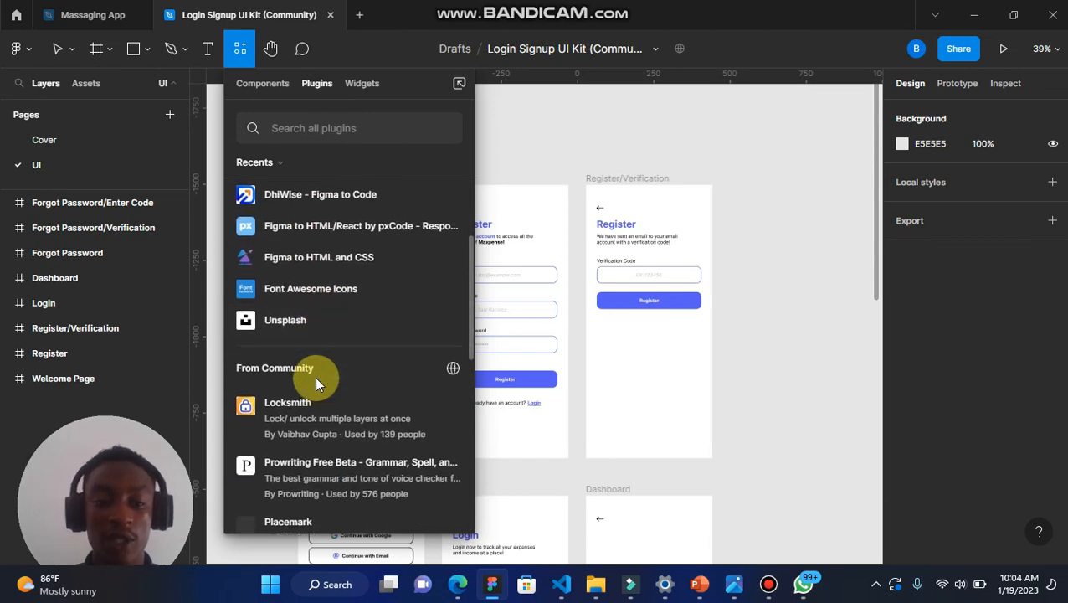
pyautogui.scroll(1, 317, 384)
pyautogui.scroll(-2, 316, 383)
pyautogui.scroll(1, 316, 384)
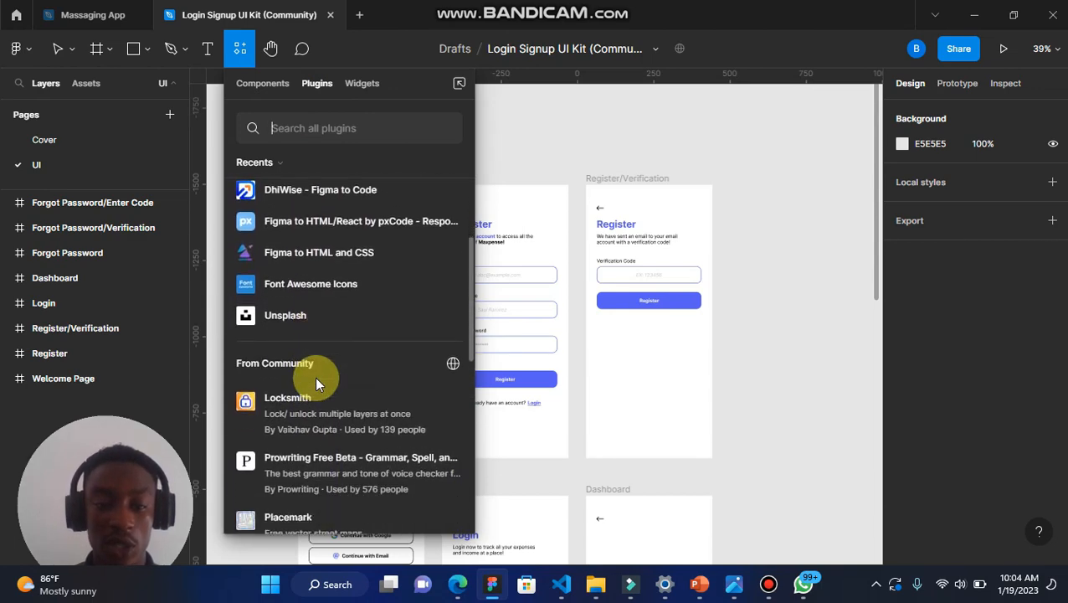
pyautogui.scroll(-5, 317, 384)
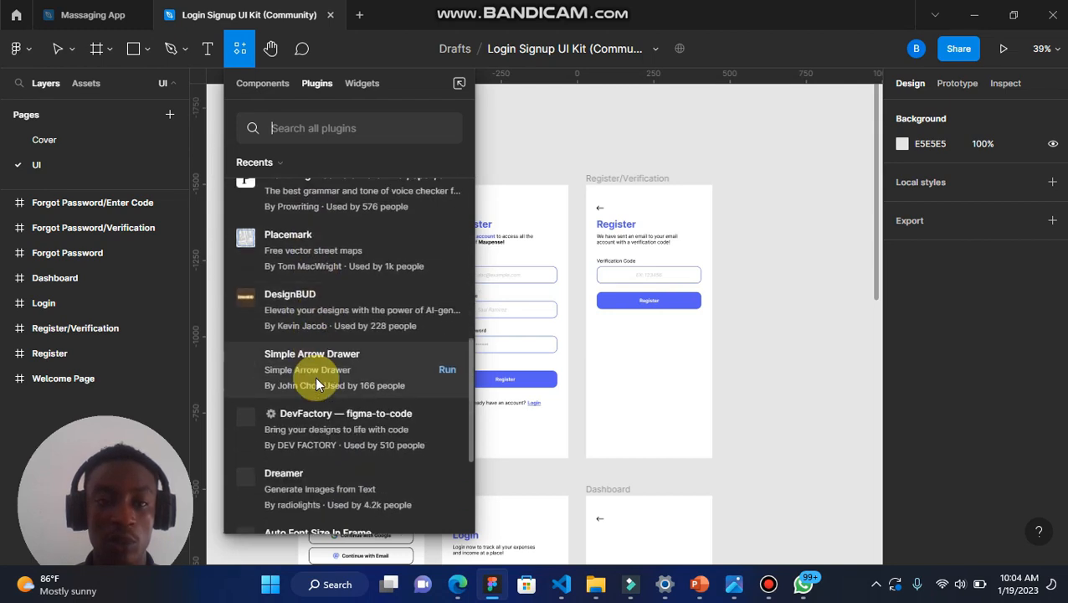
pyautogui.scroll(-1, 315, 377)
pyautogui.click(361, 84)
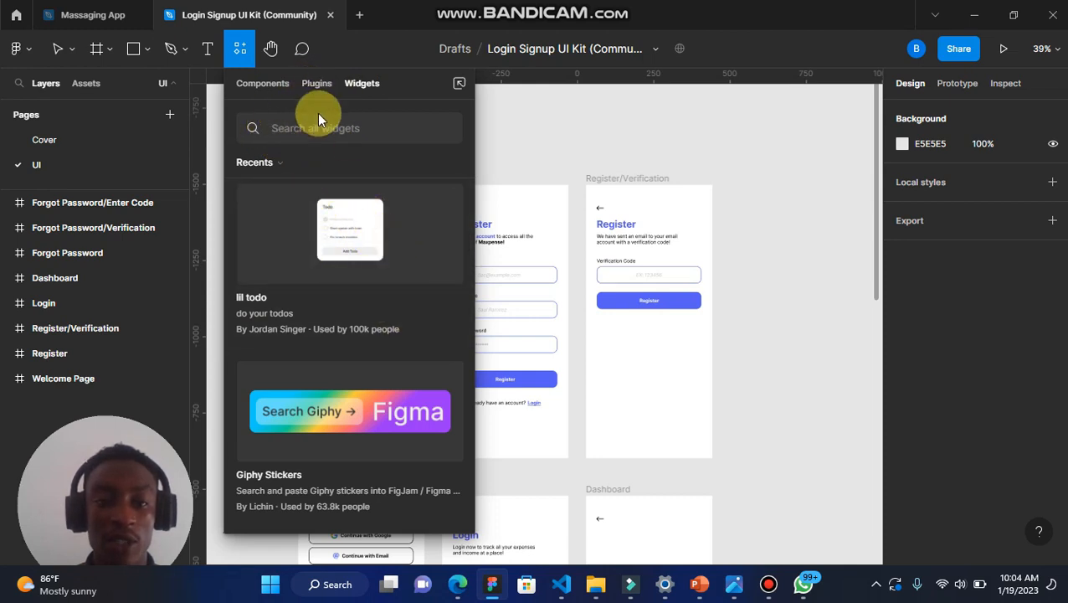
# Search the plugins for iconify and run the Iconify plugin.
pyautogui.click(320, 88)
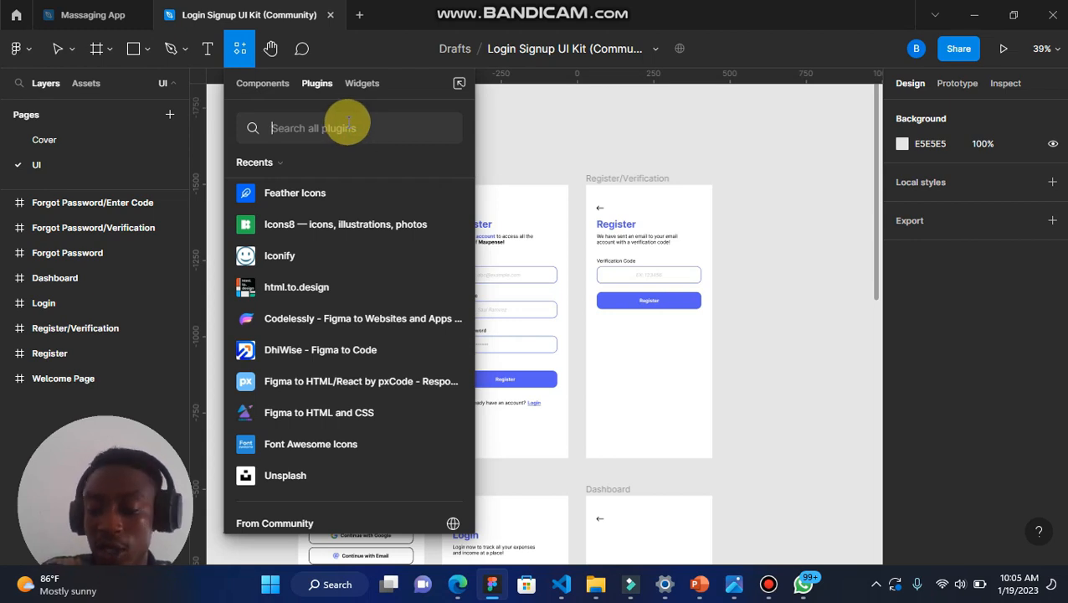
pyautogui.write('i')
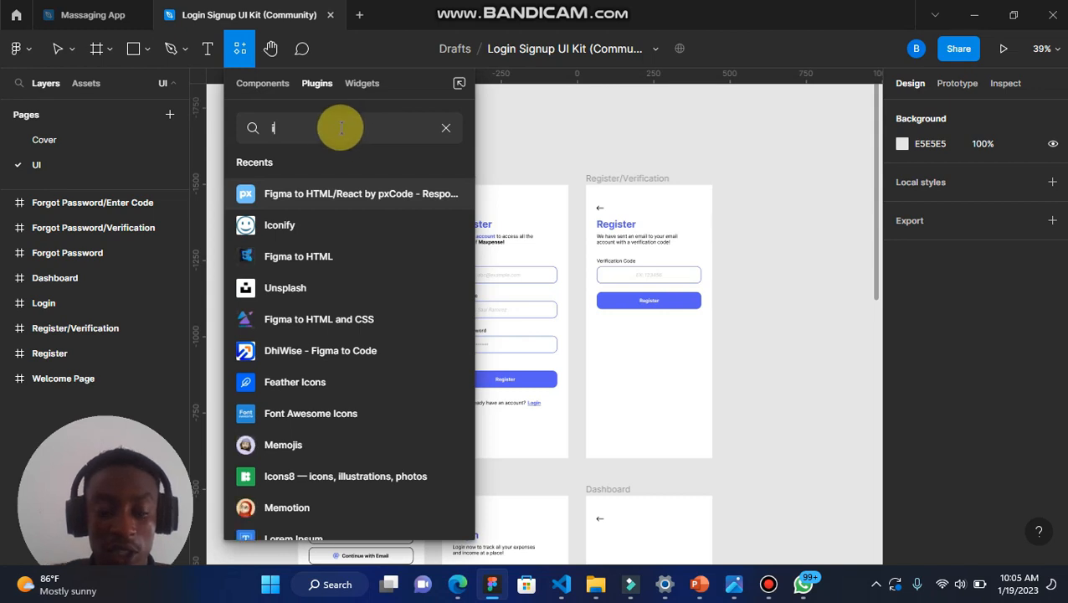
pyautogui.write('conify')
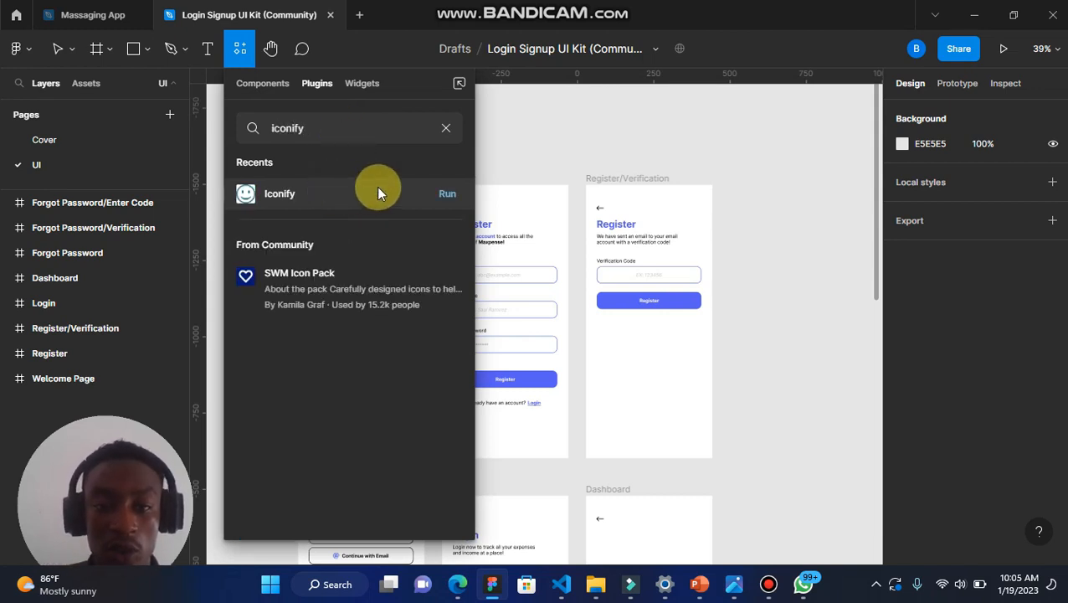
pyautogui.click(356, 200)
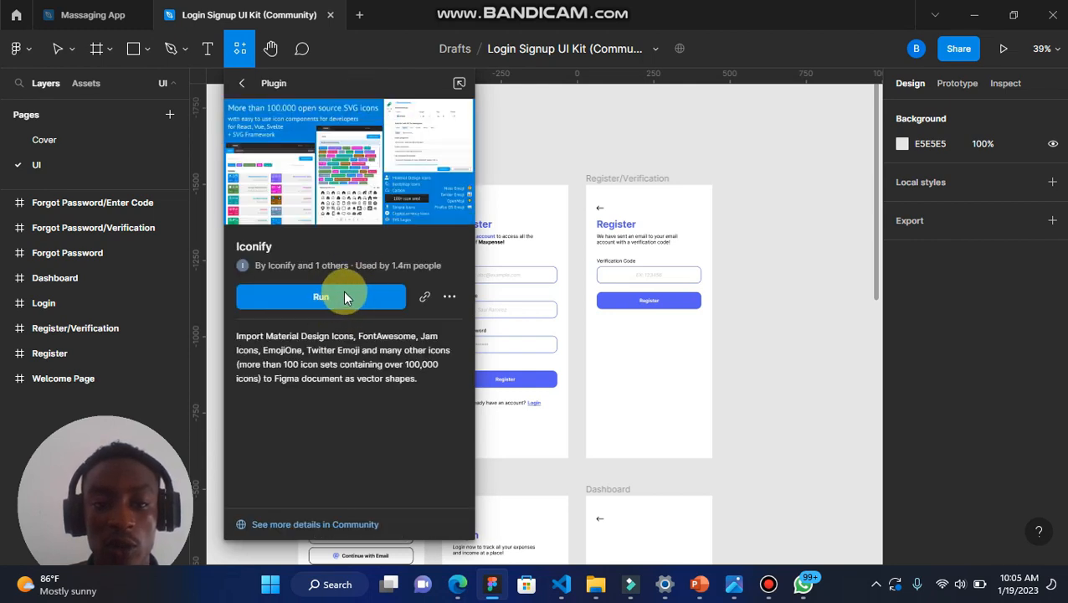
pyautogui.click(341, 298)
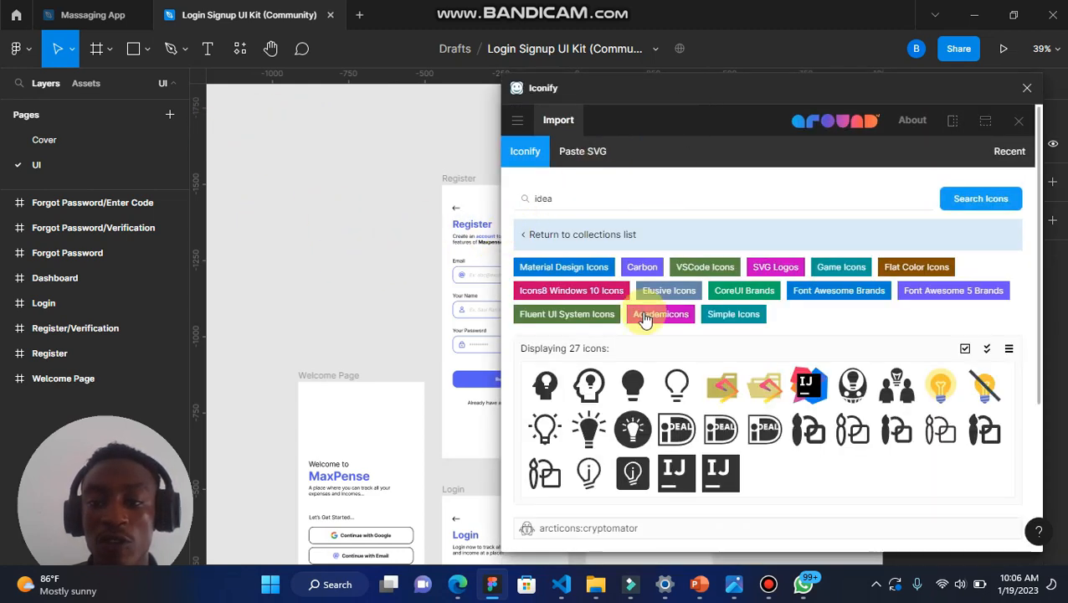
# Replace the previous search term in Iconify with Arrow and search for matching icons.
pyautogui.click(580, 200)
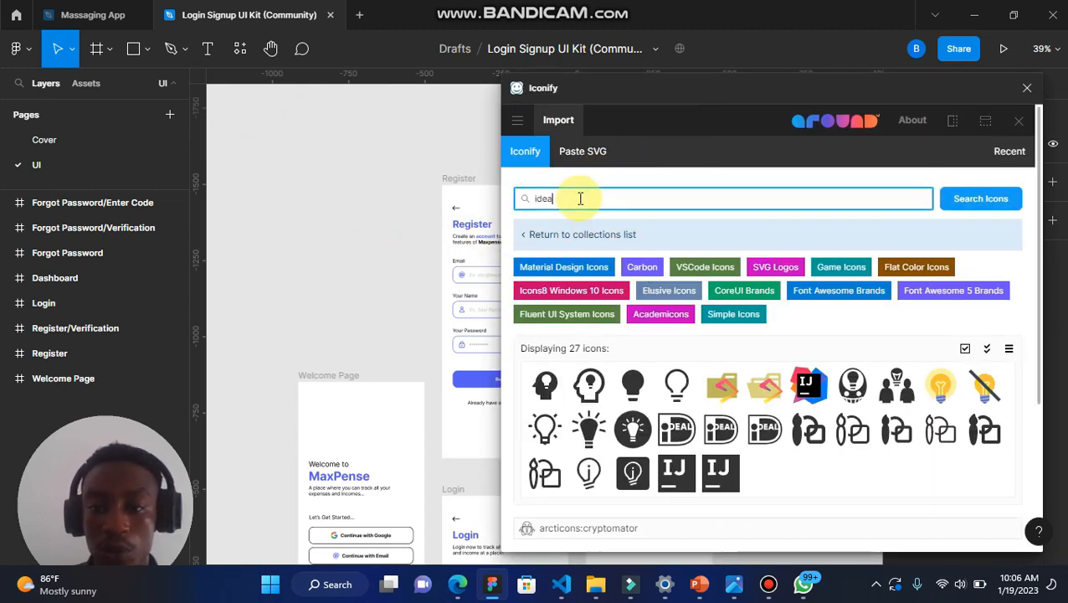
pyautogui.doubleClick(584, 201)
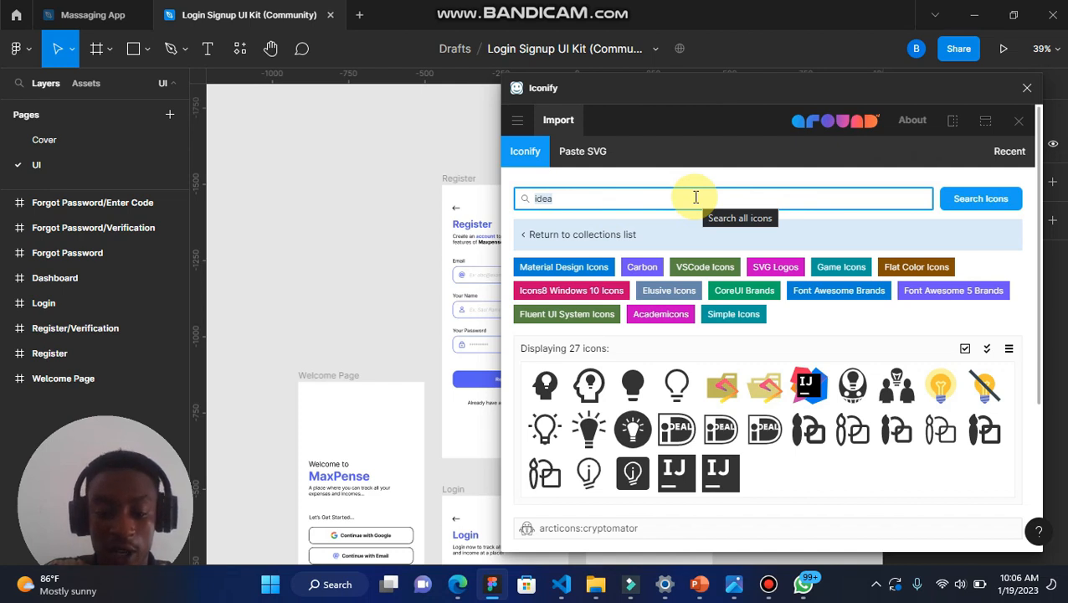
pyautogui.write('Arro')
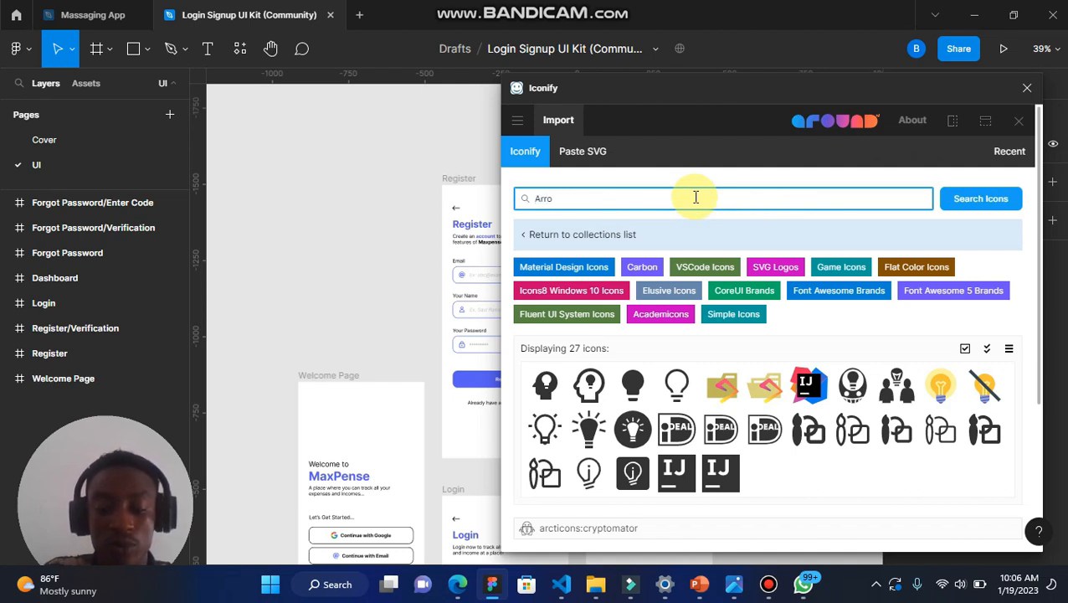
pyautogui.write('w')
pyautogui.press('Return')
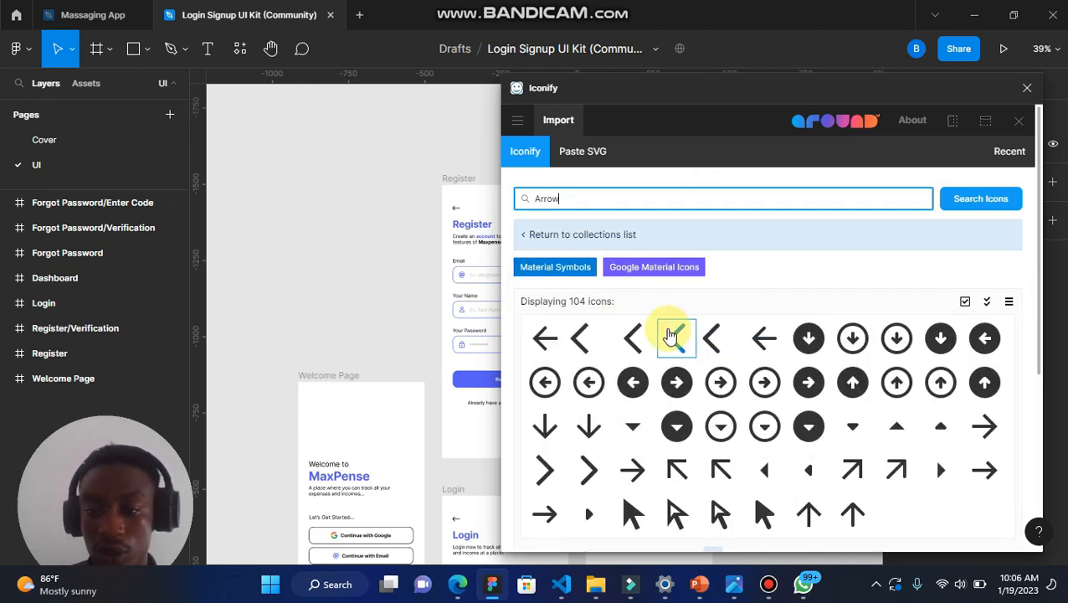
# Import the material-symbols:arrow-circle-left icon into the file and close Iconify.
pyautogui.click(983, 339)
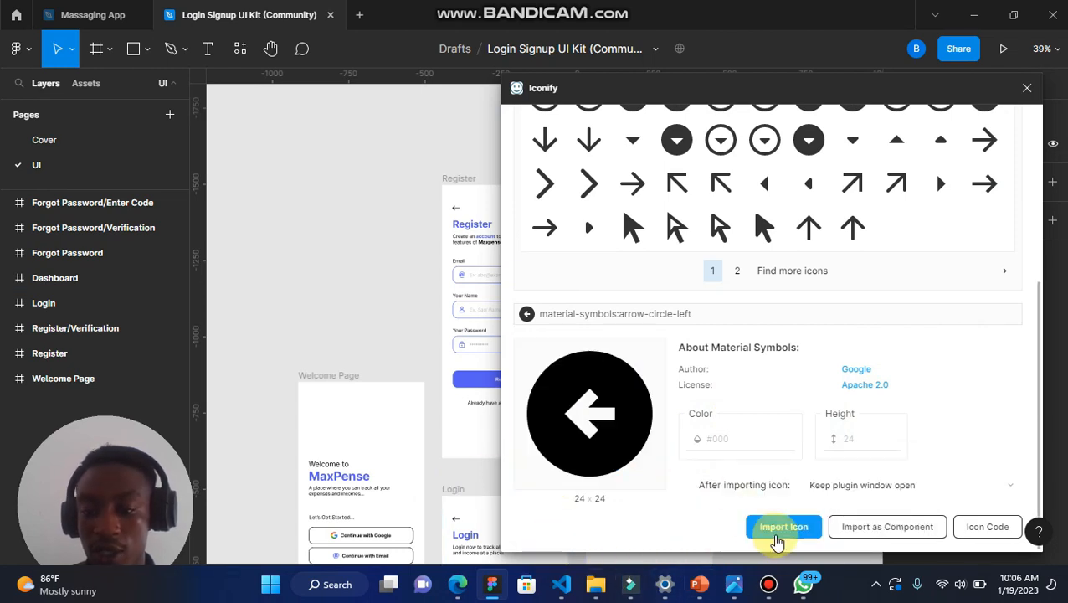
pyautogui.click(778, 531)
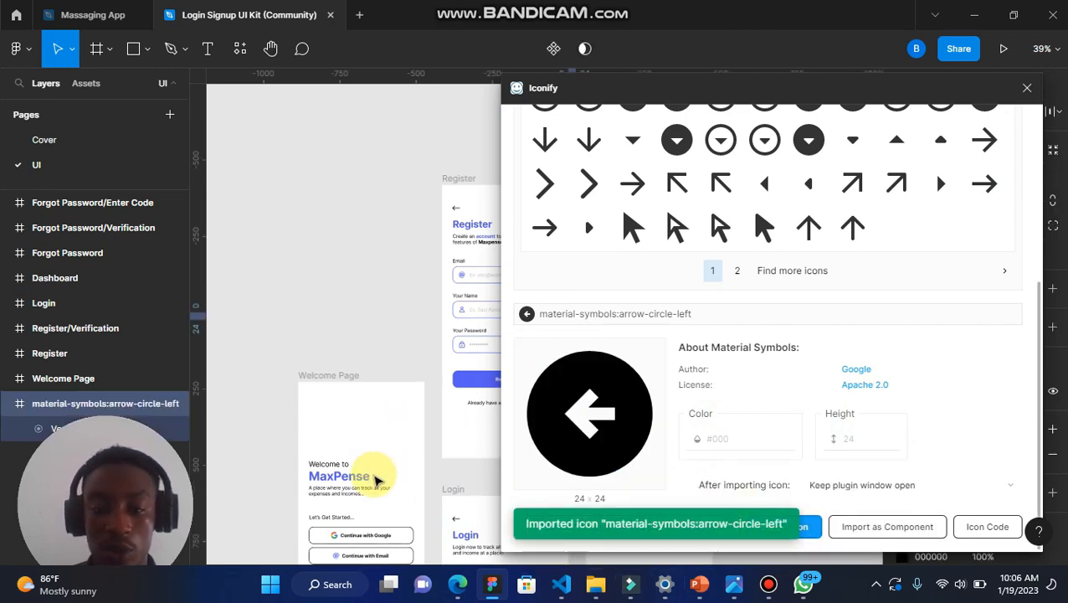
pyautogui.click(1027, 88)
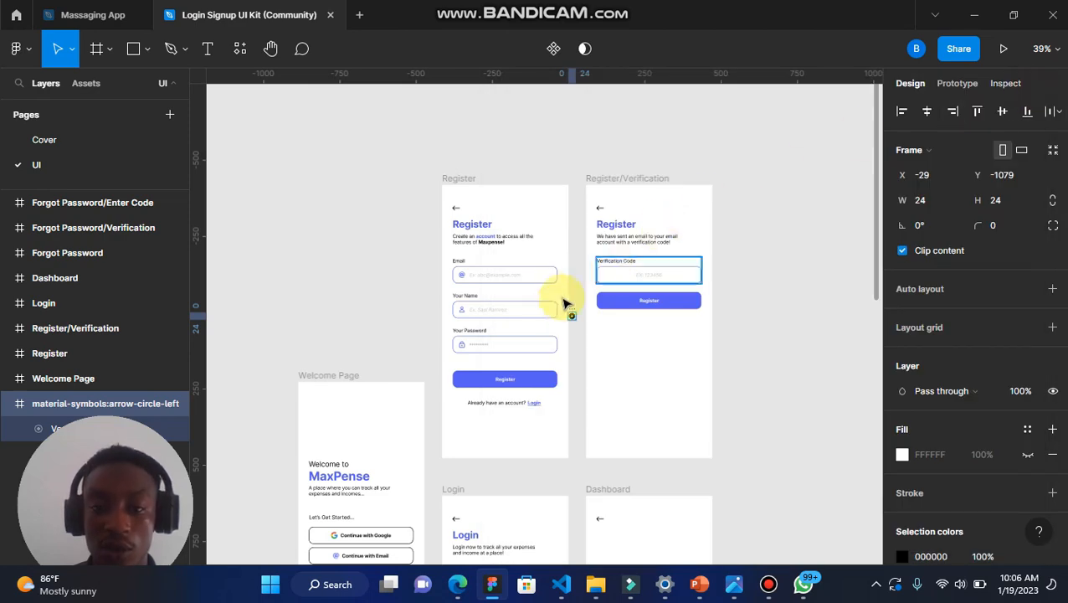
# Place the imported circled arrow icon in the Register frame beside the back arrow, at about X 99, Y 64.
pyautogui.moveTo(570, 317); pyautogui.dragTo(479, 212)
pyautogui.scroll(8, 479, 211)
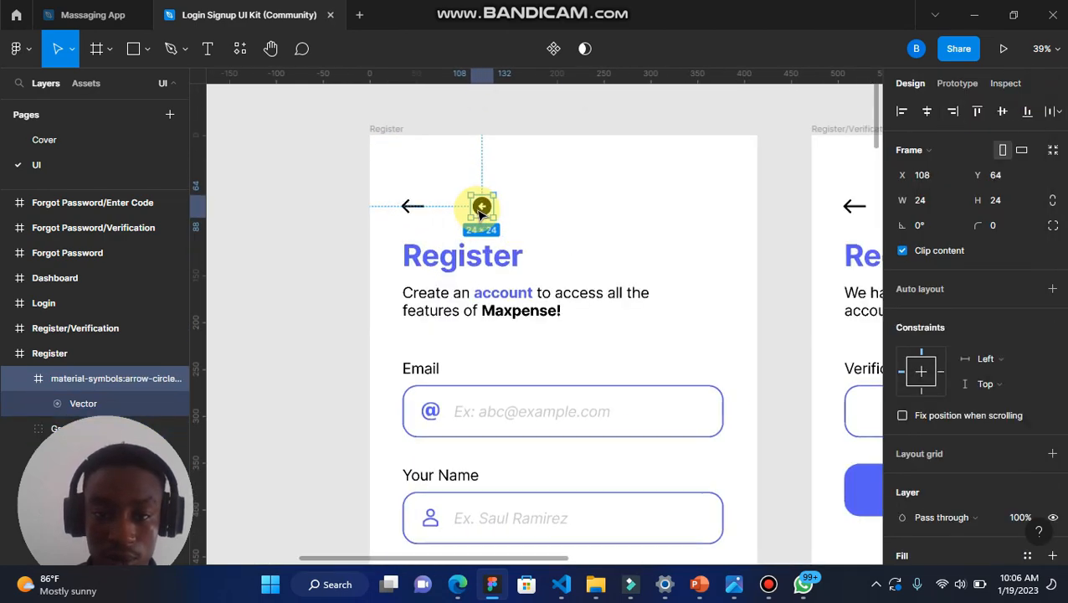
pyautogui.scroll(-3, 479, 213)
pyautogui.hscroll(-1, 478, 210)
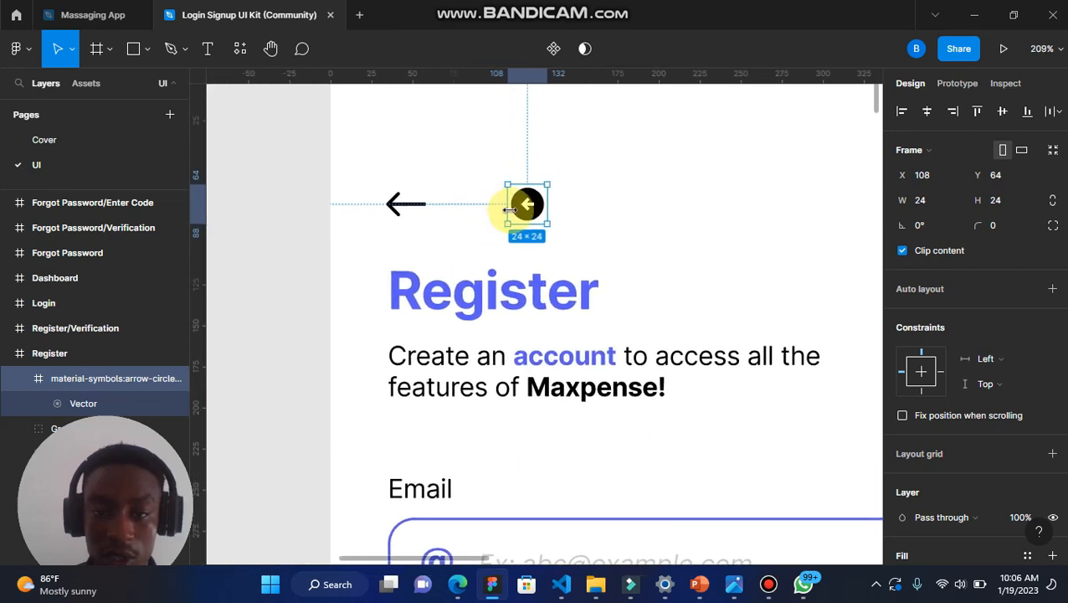
pyautogui.moveTo(514, 207); pyautogui.dragTo(511, 209)
pyautogui.click(572, 191)
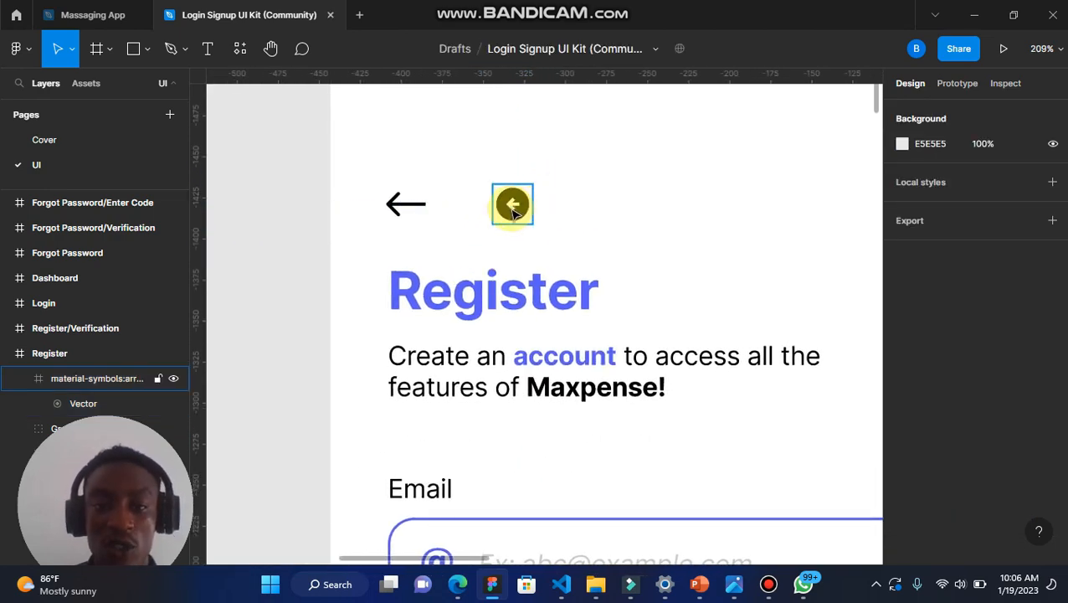
# Try enlarging the circled arrow icon in the Register frame to about 30 × 31, and undo the resize.
pyautogui.scroll(-4, 514, 211)
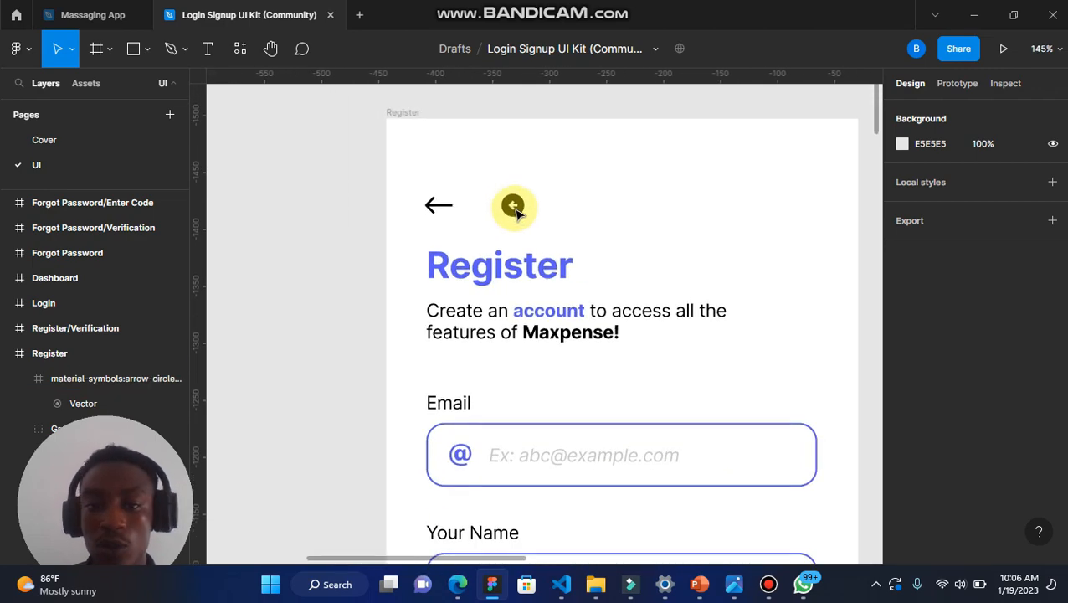
pyautogui.click(520, 216)
pyautogui.moveTo(527, 219); pyautogui.dragTo(534, 224)
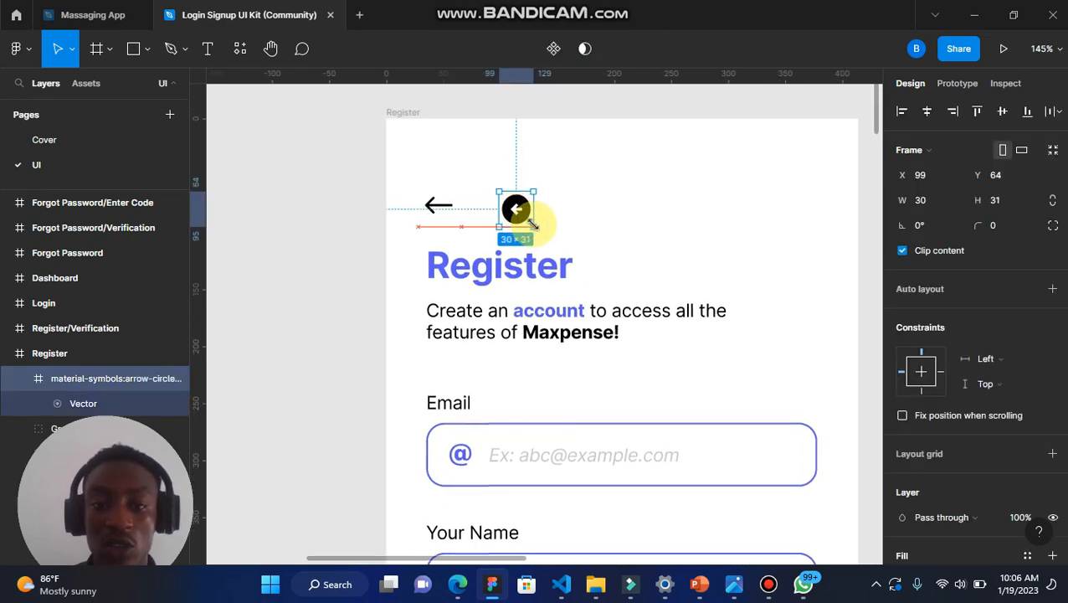
pyautogui.hotkey('ctrl', 'z')
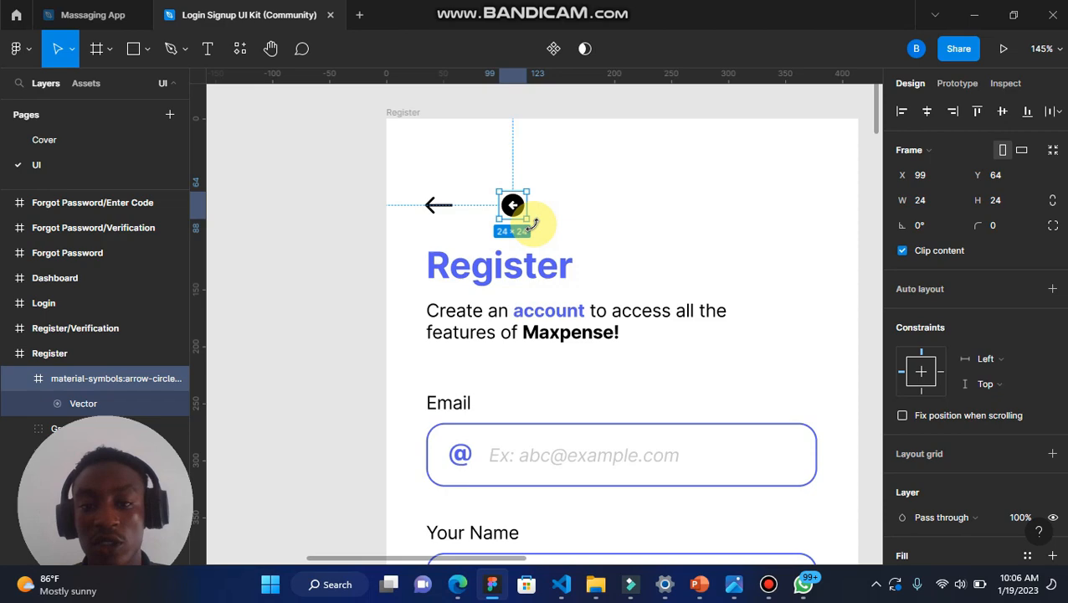
pyautogui.click(579, 201)
pyautogui.scroll(-4, 579, 201)
pyautogui.scroll(-5, 579, 200)
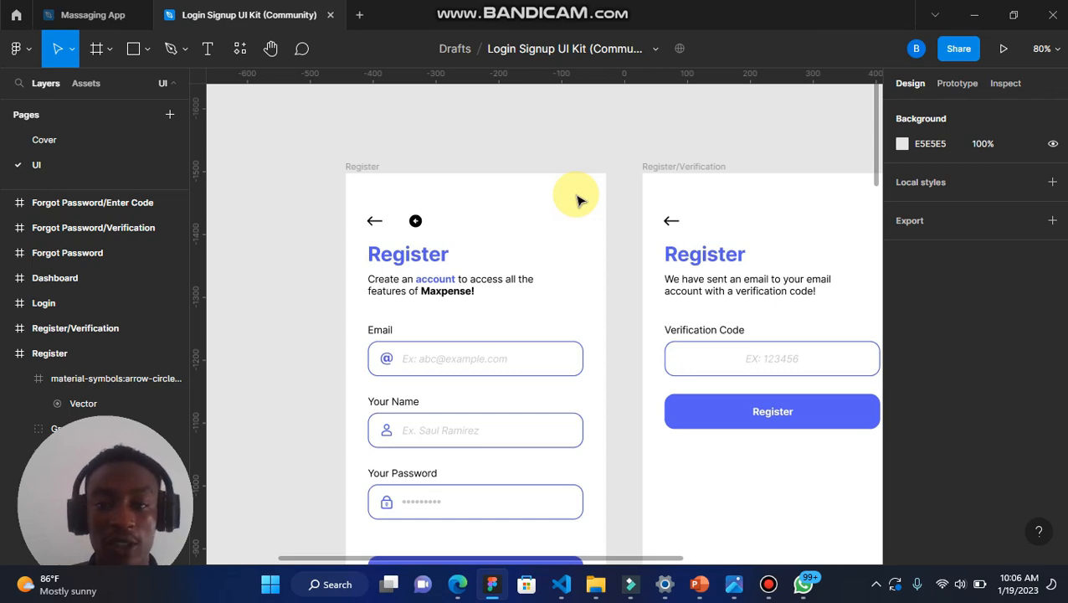
pyautogui.scroll(-6, 580, 200)
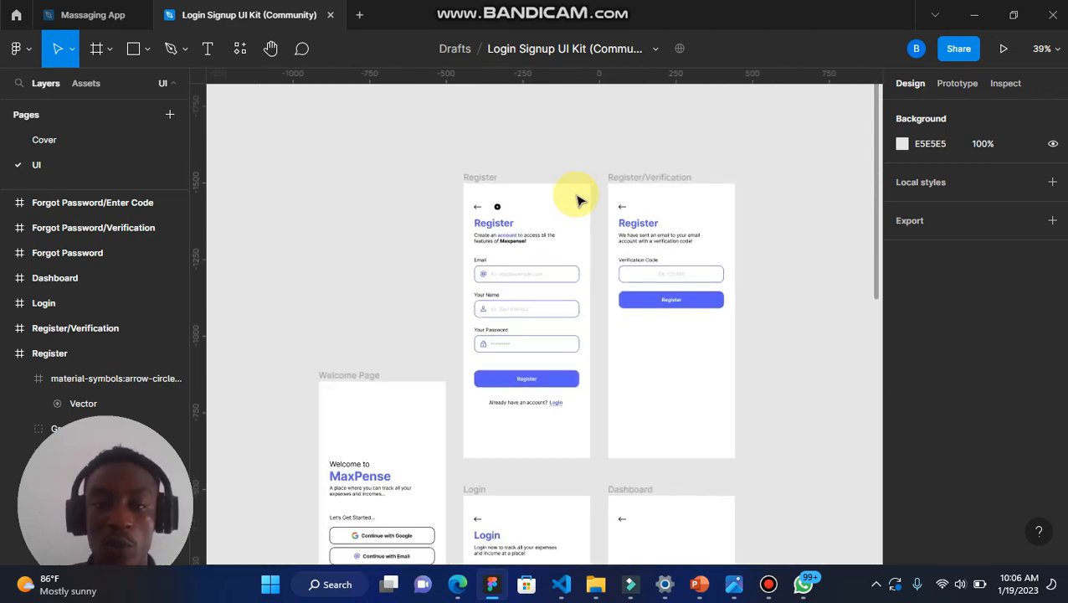
# Switch to the Massaging App file and examine the profile pictures and photos in its Home, Recent Chats, Group Chat and Group Description frames.
pyautogui.click(77, 15)
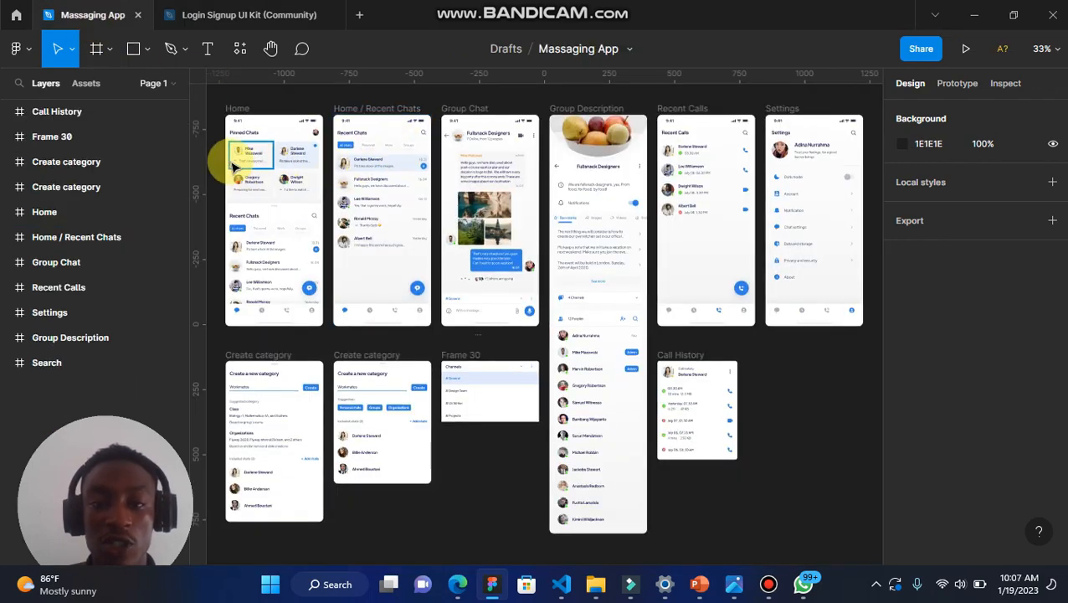
pyautogui.scroll(10, 234, 167)
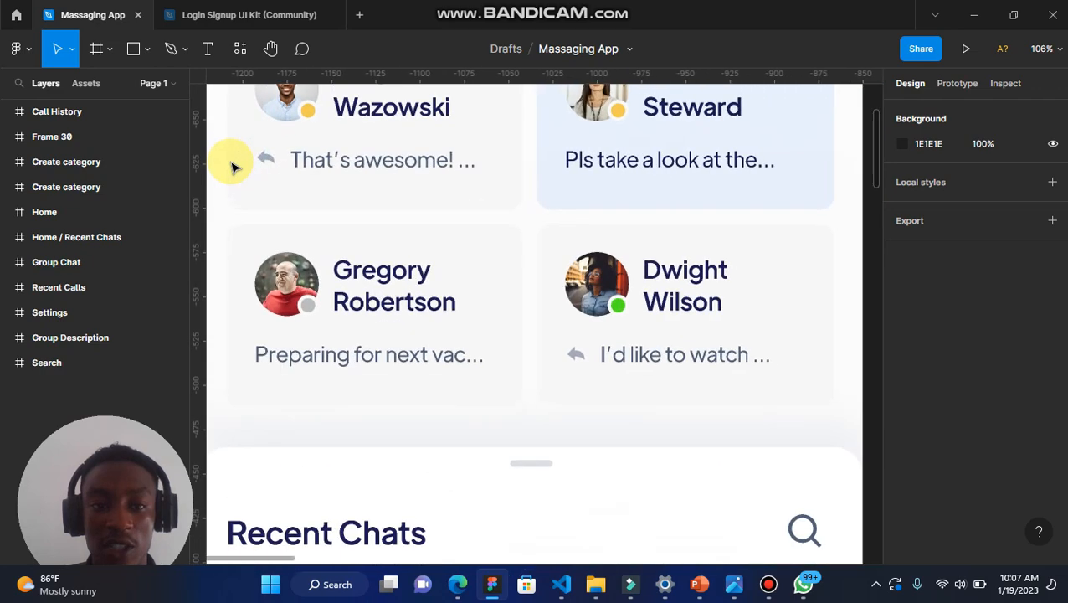
pyautogui.scroll(2, 229, 163)
pyautogui.scroll(5, 345, 222)
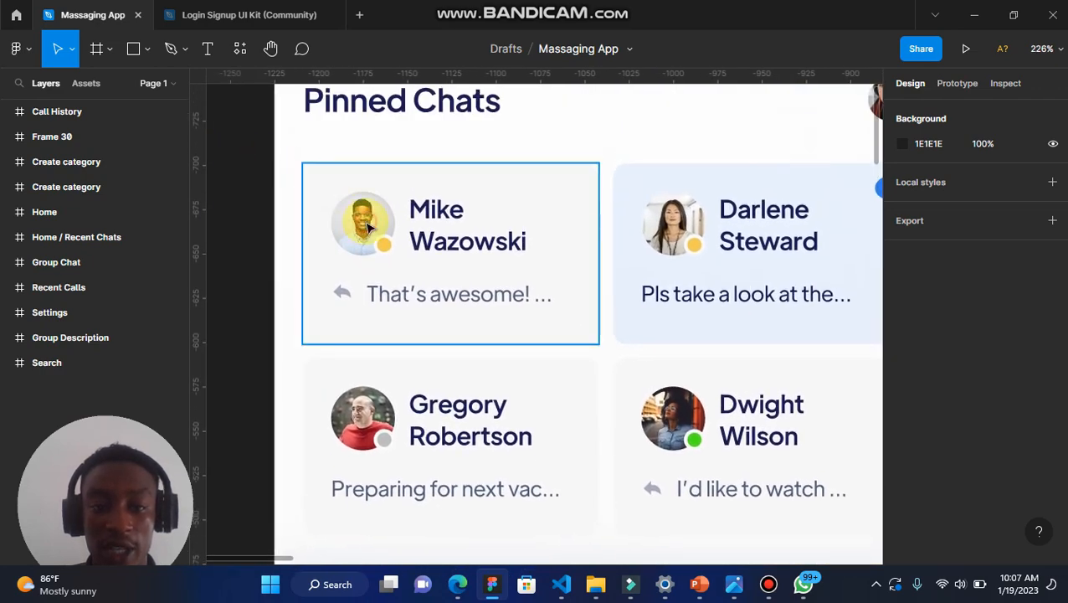
pyautogui.click(369, 226)
pyautogui.scroll(-5, 691, 234)
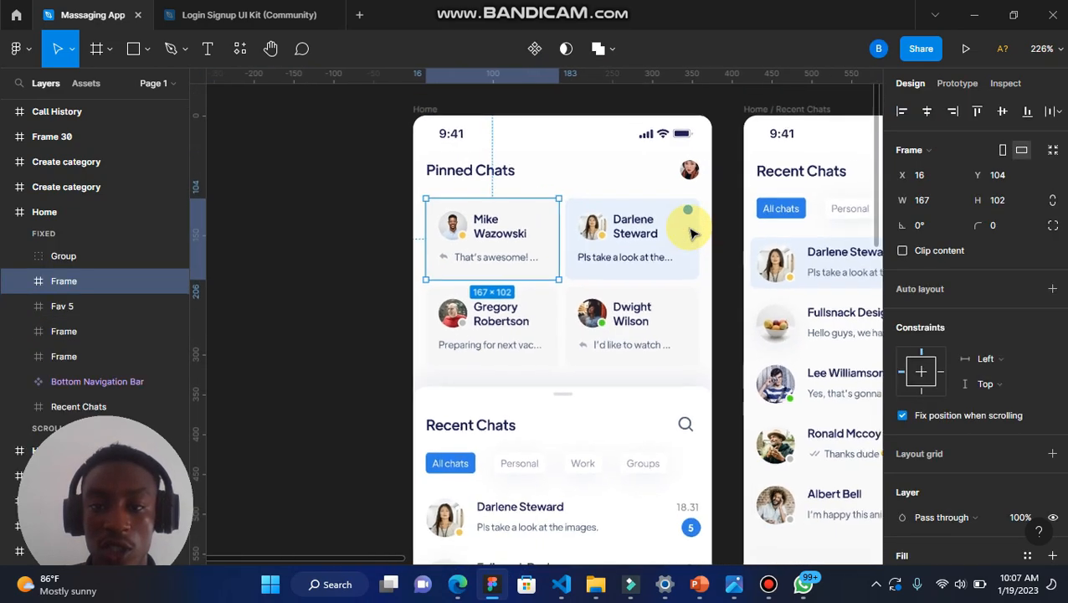
pyautogui.hscroll(6, 691, 231)
pyautogui.scroll(-4, 686, 217)
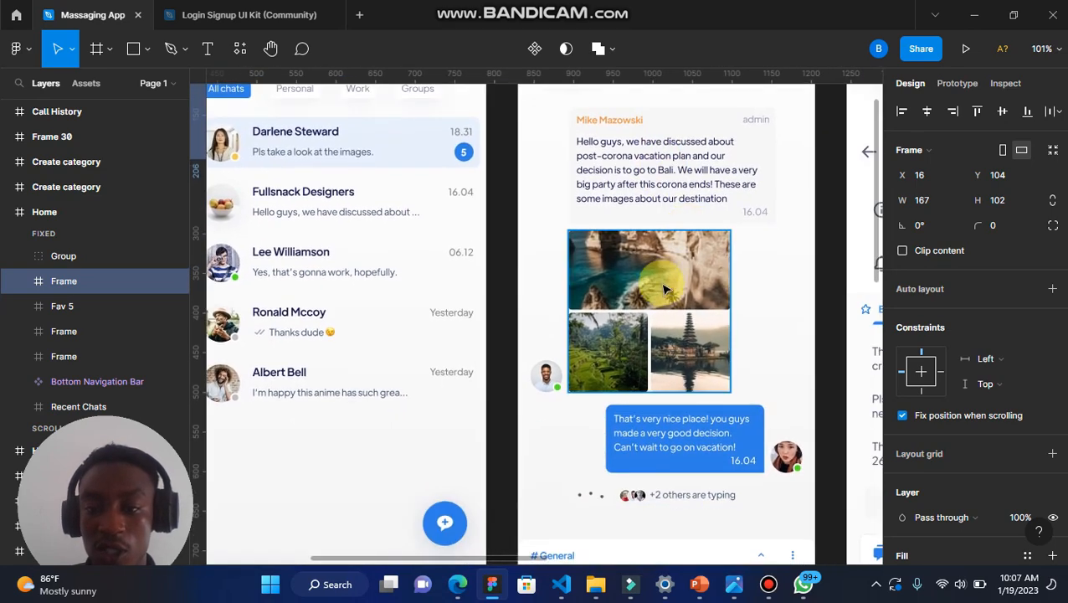
pyautogui.hscroll(2, 641, 355)
pyautogui.hscroll(2, 640, 361)
pyautogui.scroll(-5, 636, 356)
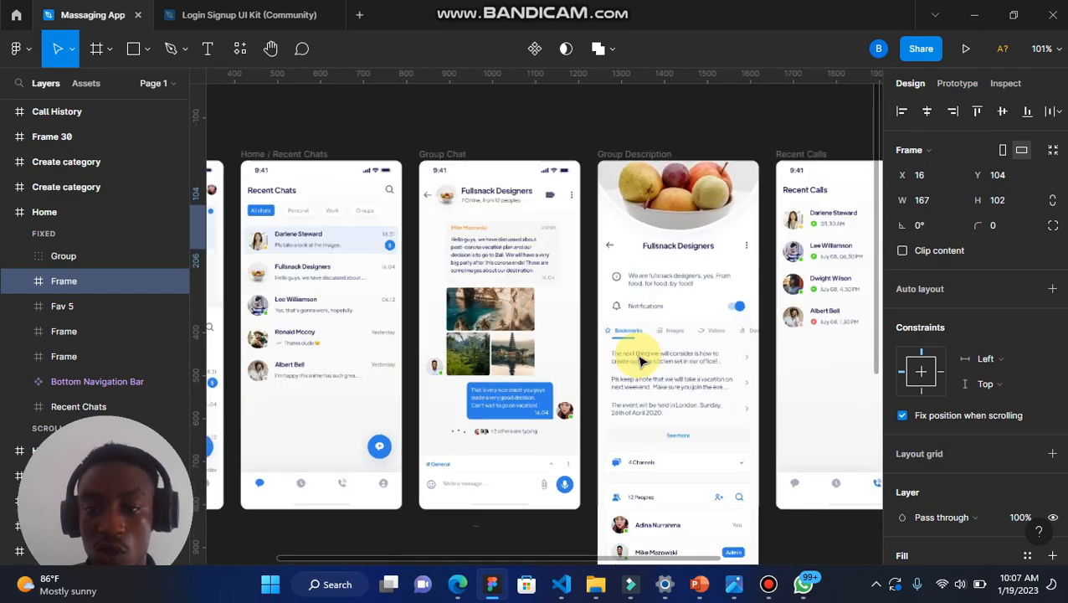
# Search the plugins for unsplash and run the Unsplash plugin in the Massaging App file.
pyautogui.click(242, 50)
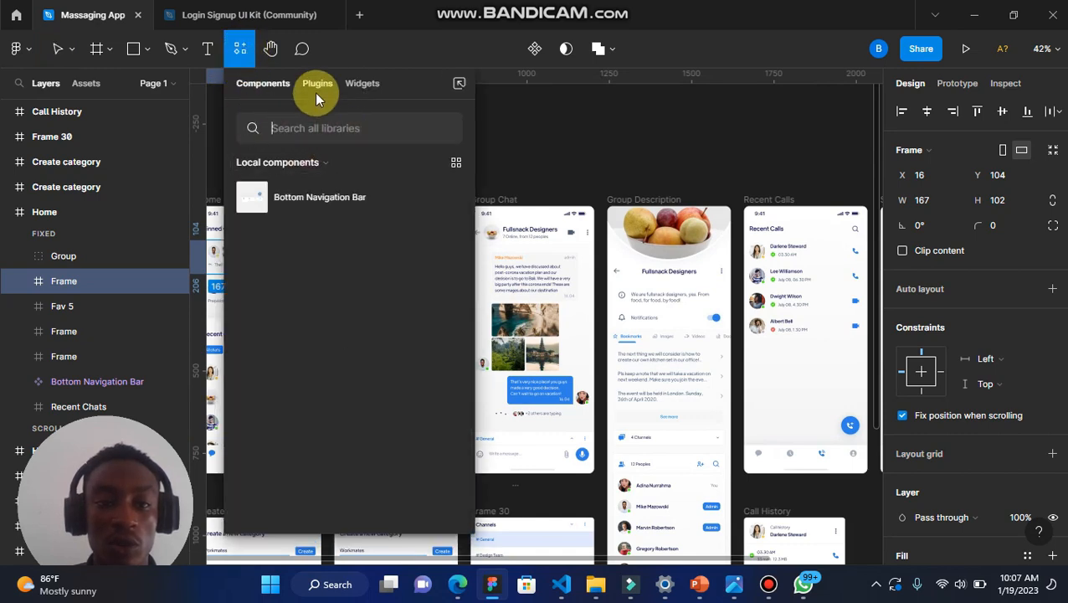
pyautogui.click(239, 50)
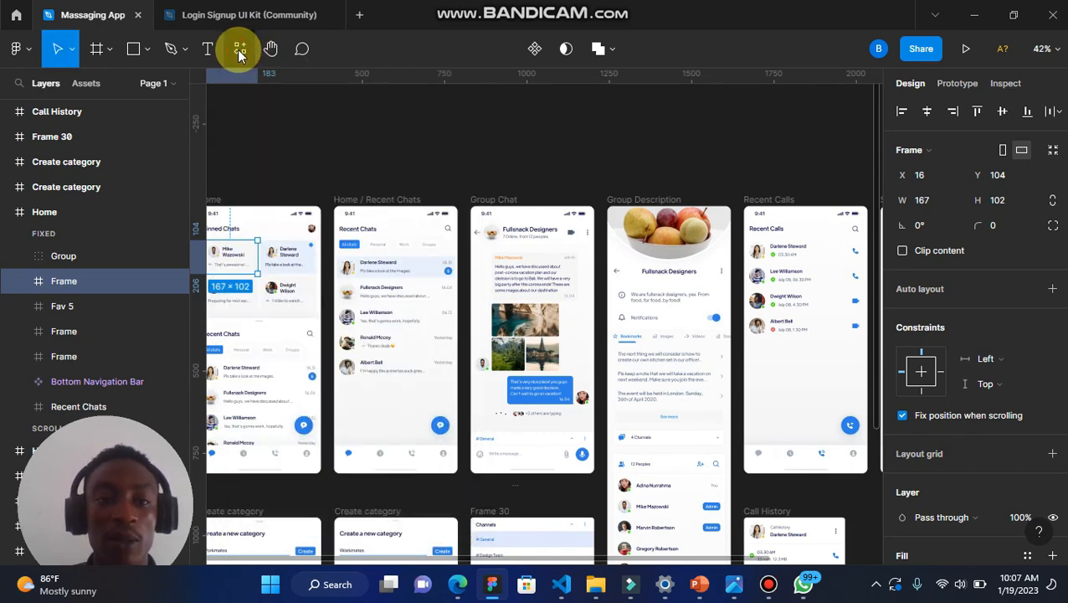
pyautogui.click(240, 50)
pyautogui.click(311, 82)
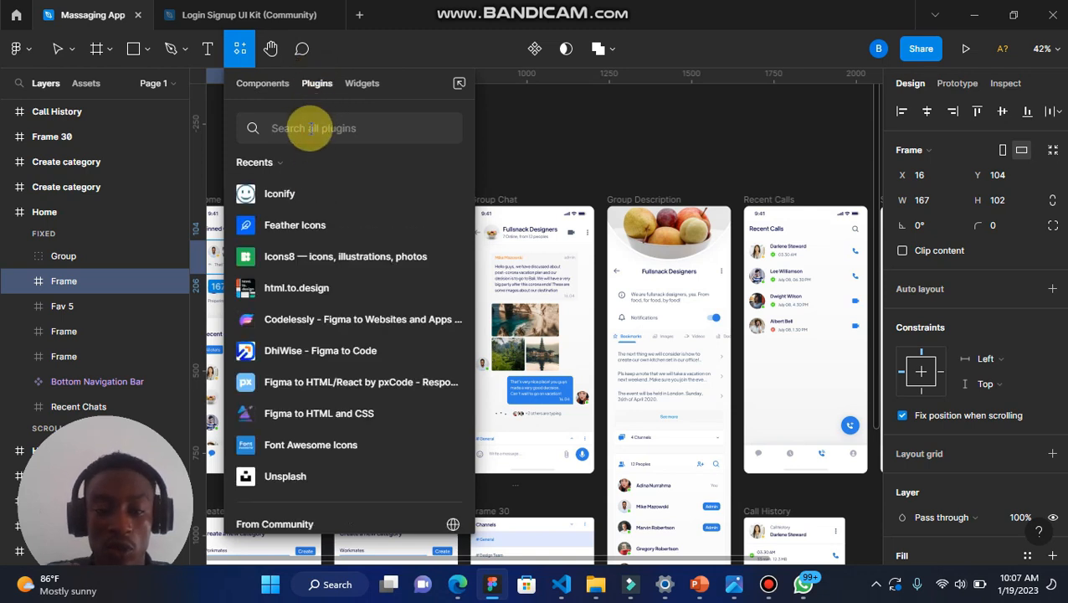
pyautogui.write('un')
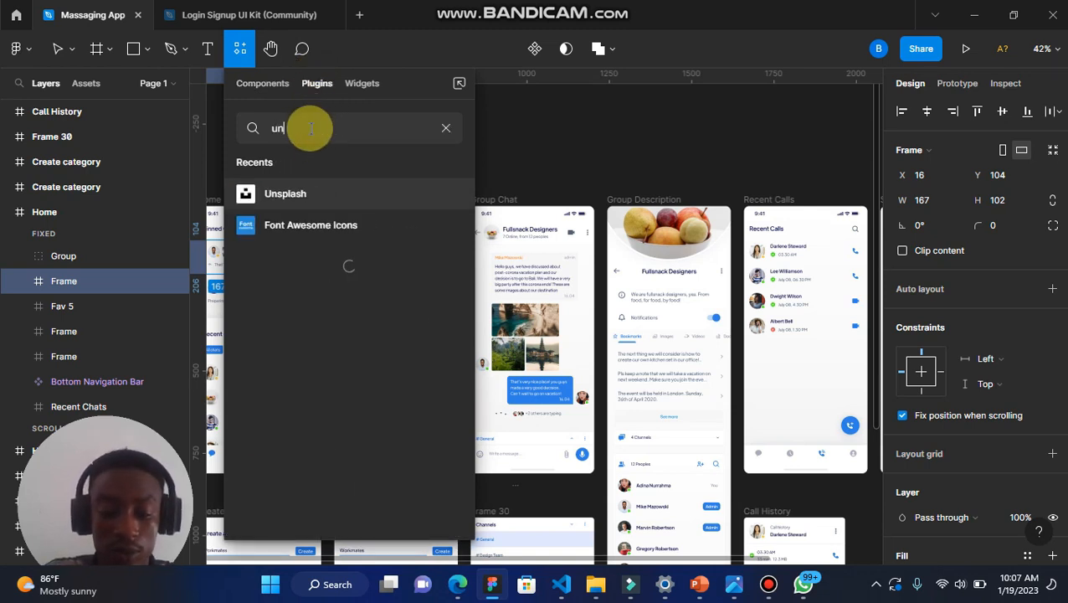
pyautogui.write('splash')
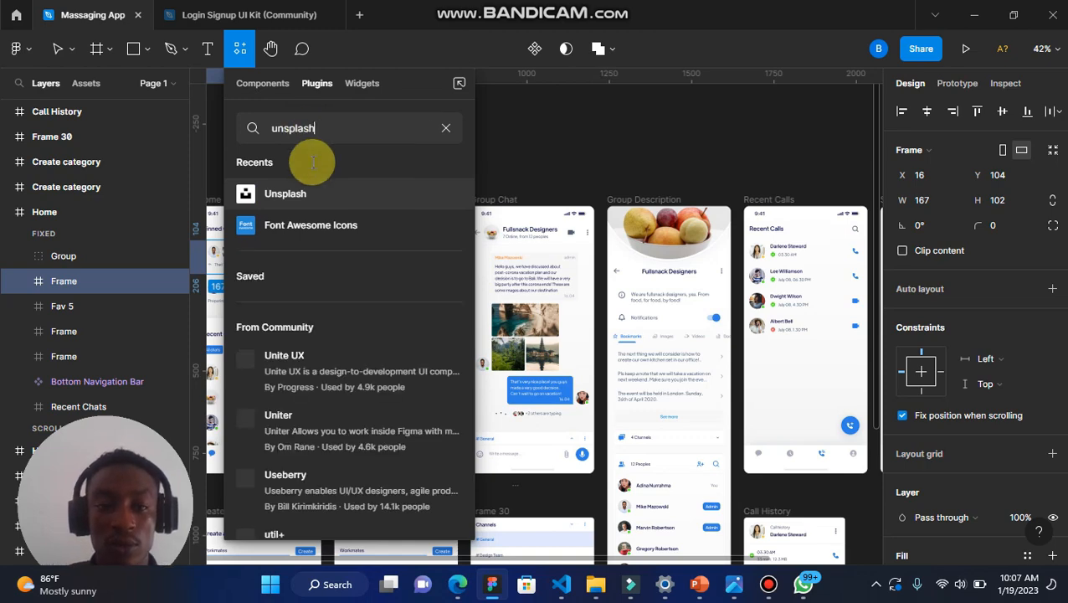
pyautogui.click(316, 194)
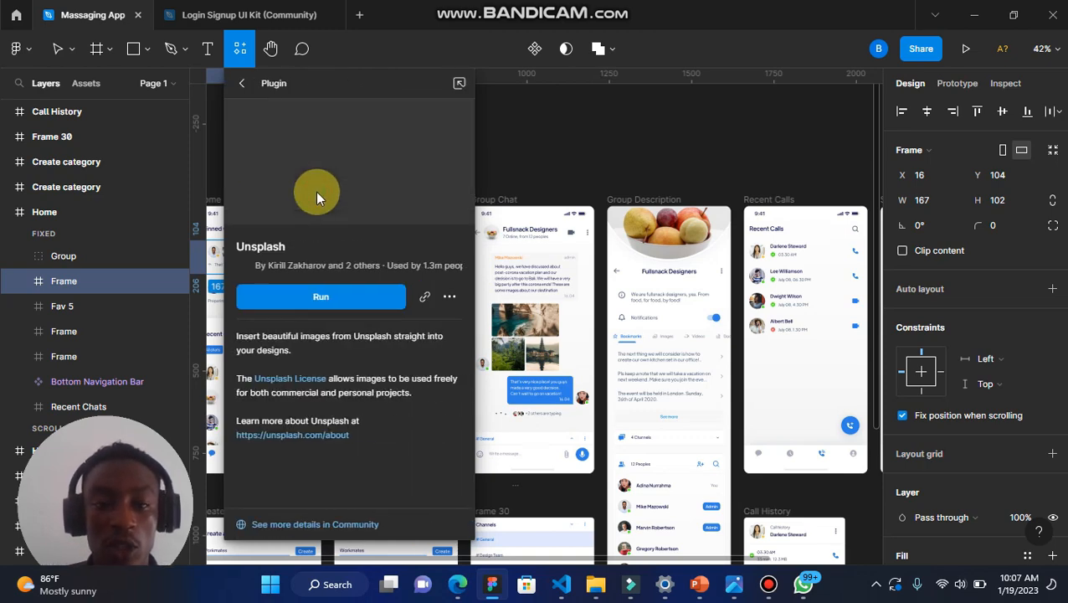
pyautogui.click(333, 298)
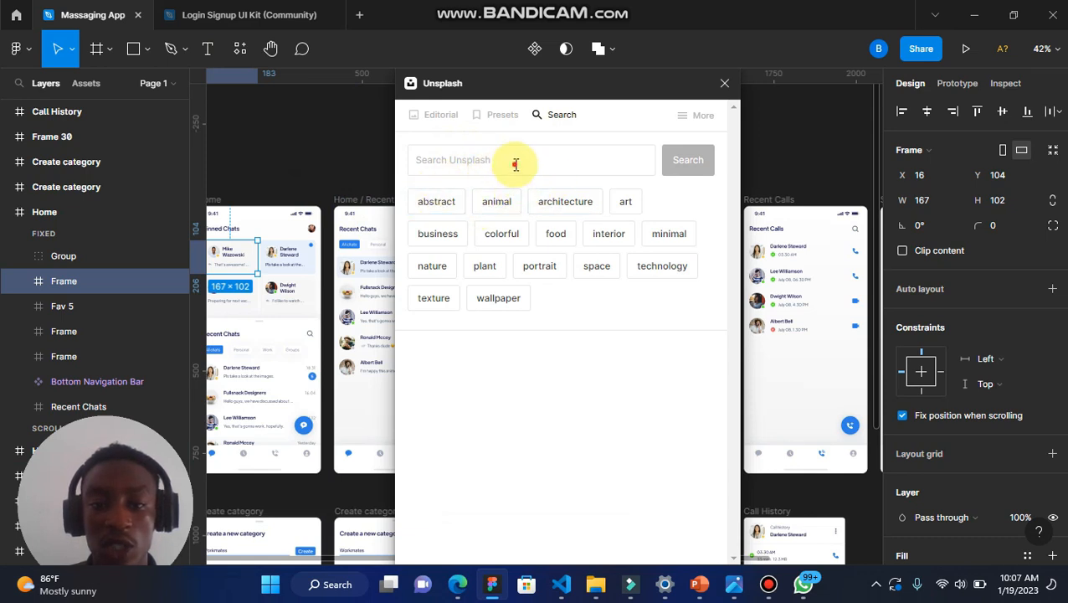
# Search Unsplash for profile, browse the photo results, and close the plugin.
pyautogui.click(516, 164)
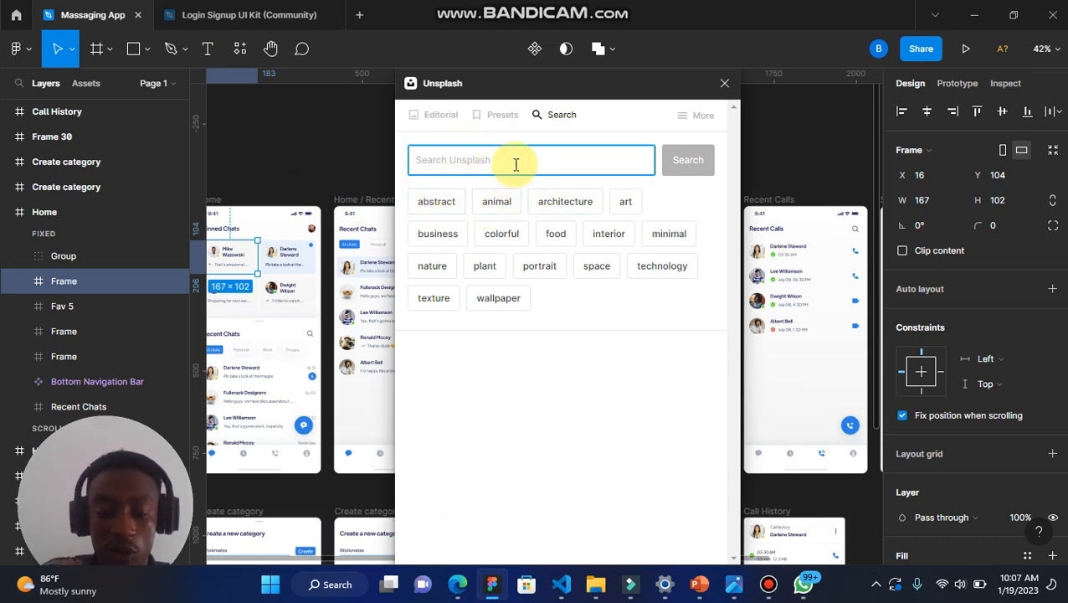
pyautogui.write('pr')
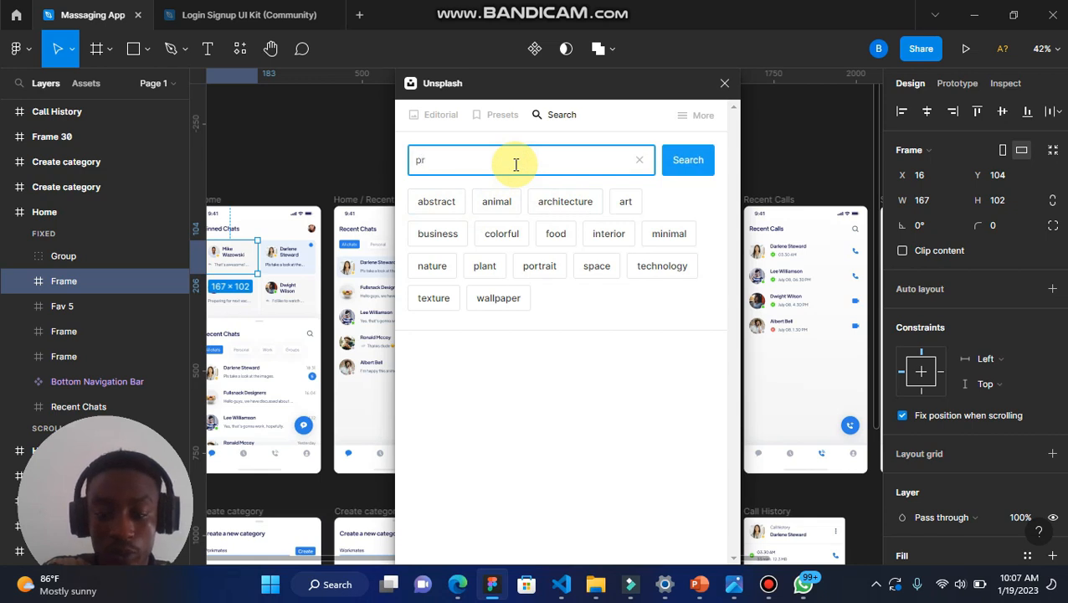
pyautogui.write('ofil')
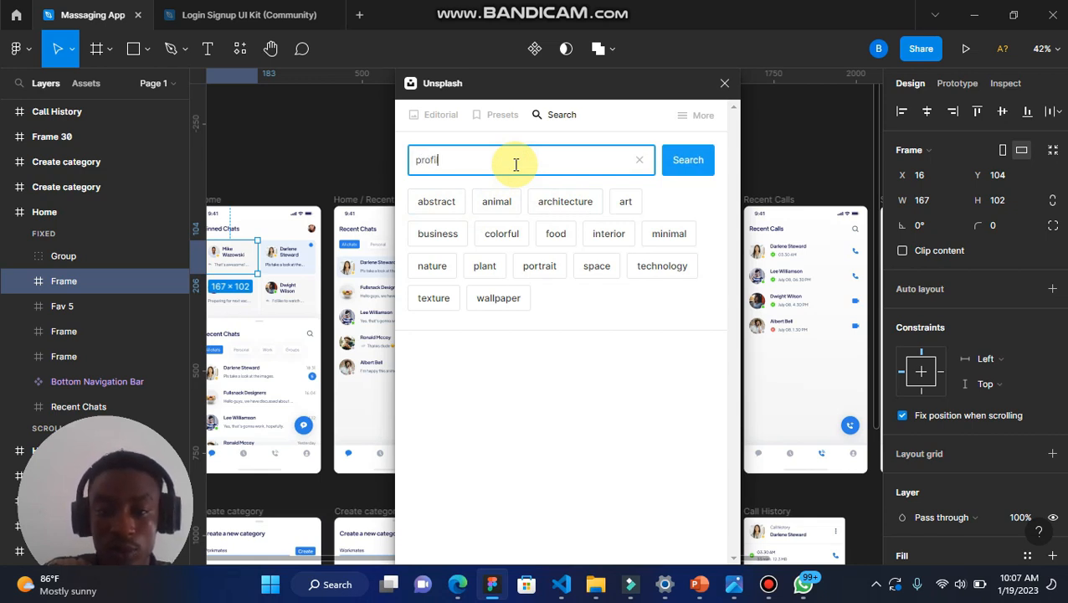
pyautogui.write('e')
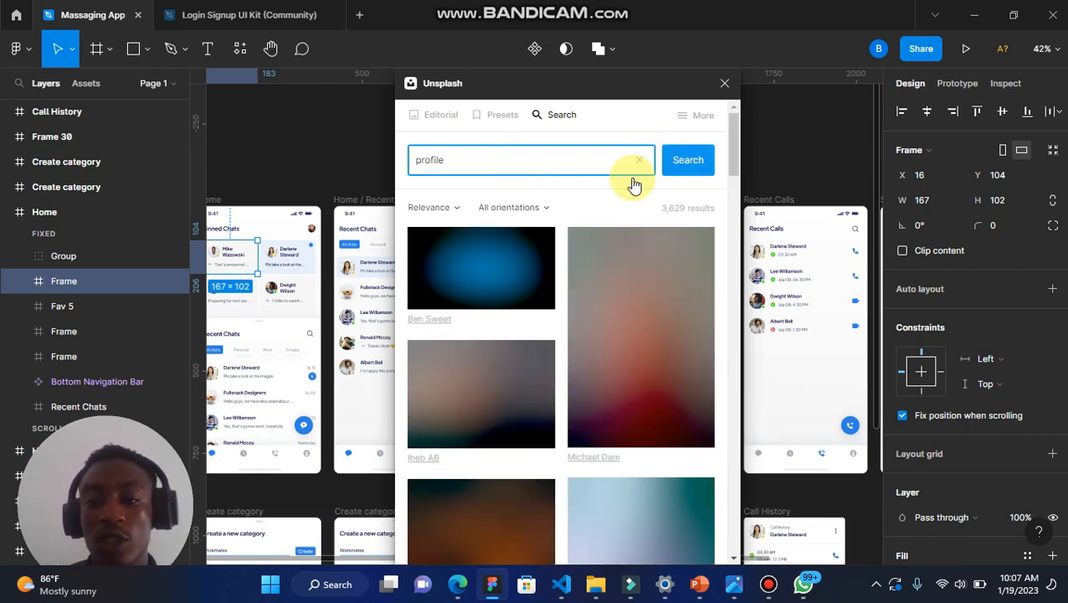
pyautogui.scroll(-10, 486, 475)
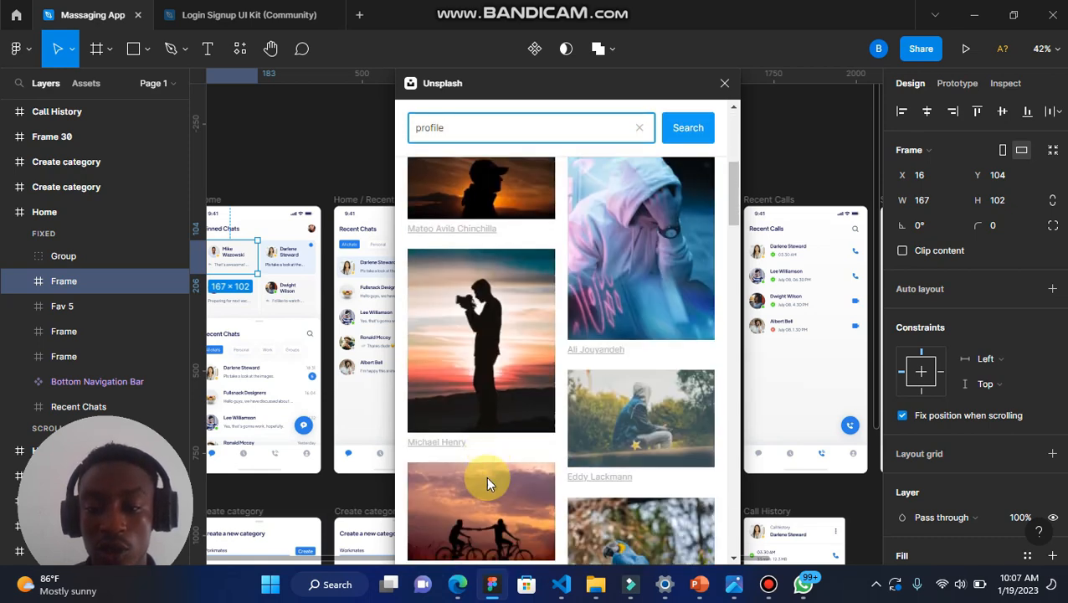
pyautogui.scroll(-10, 488, 469)
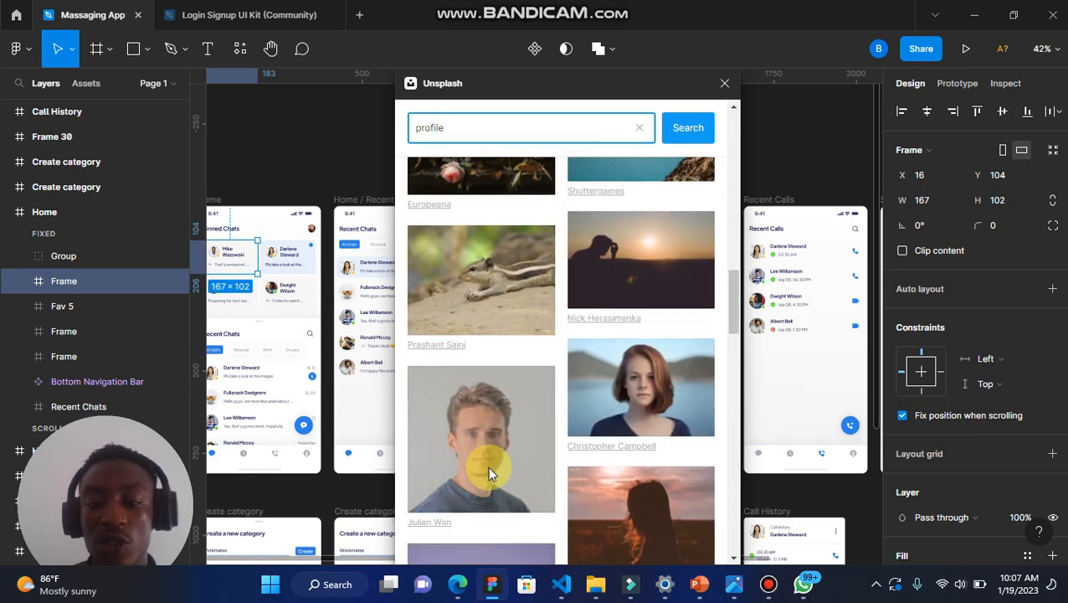
pyautogui.scroll(-5, 488, 465)
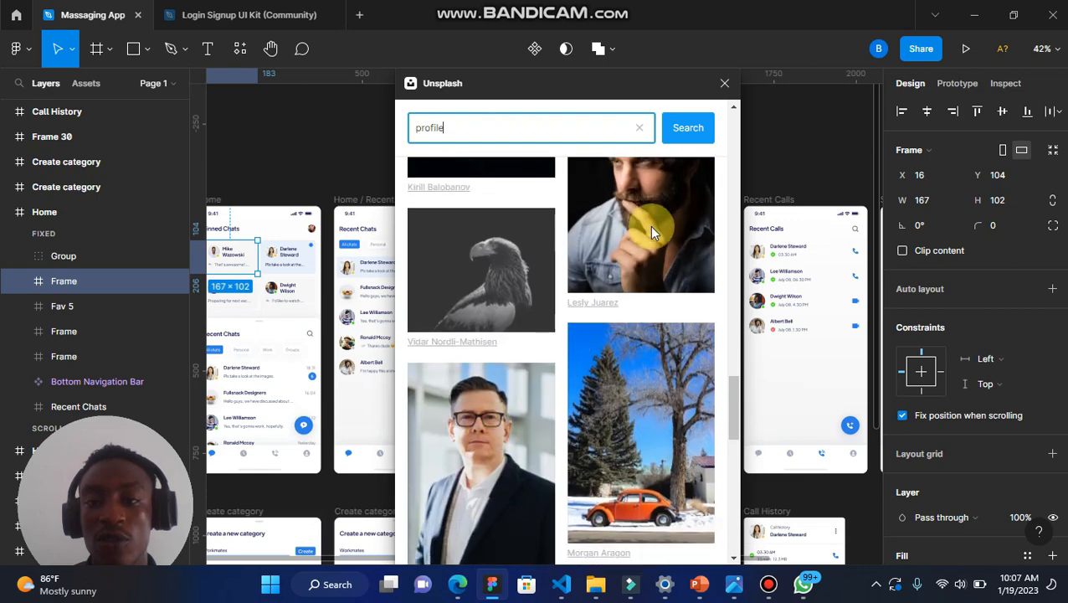
pyautogui.click(724, 83)
# Switch to the Login Signup UI Kit (Community) file and examine its Register, Login and Dashboard frames.
pyautogui.click(284, 15)
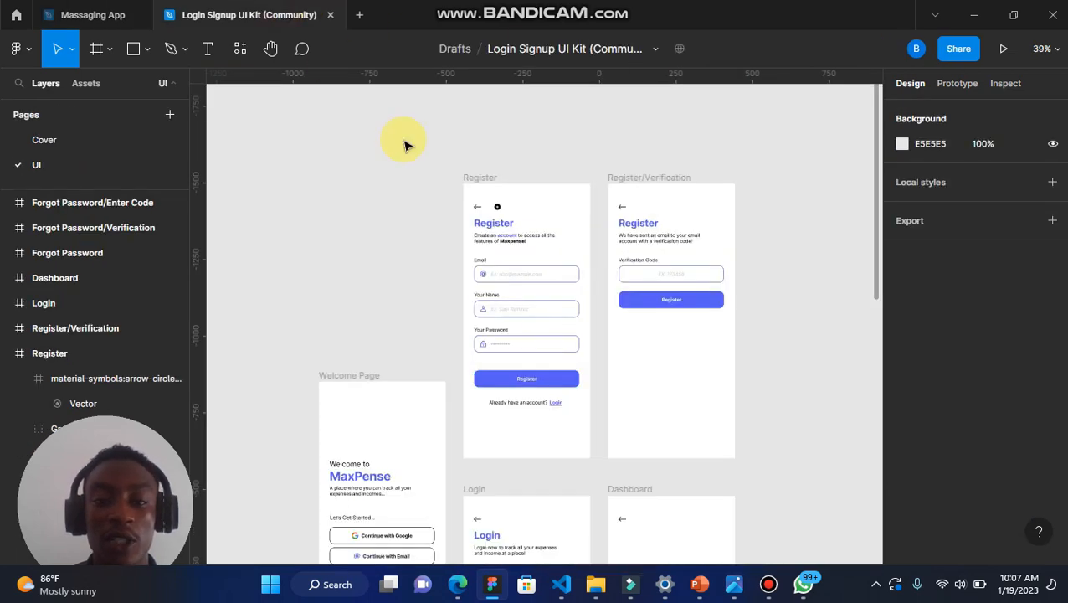
pyautogui.scroll(5, 494, 305)
pyautogui.hscroll(3, 501, 310)
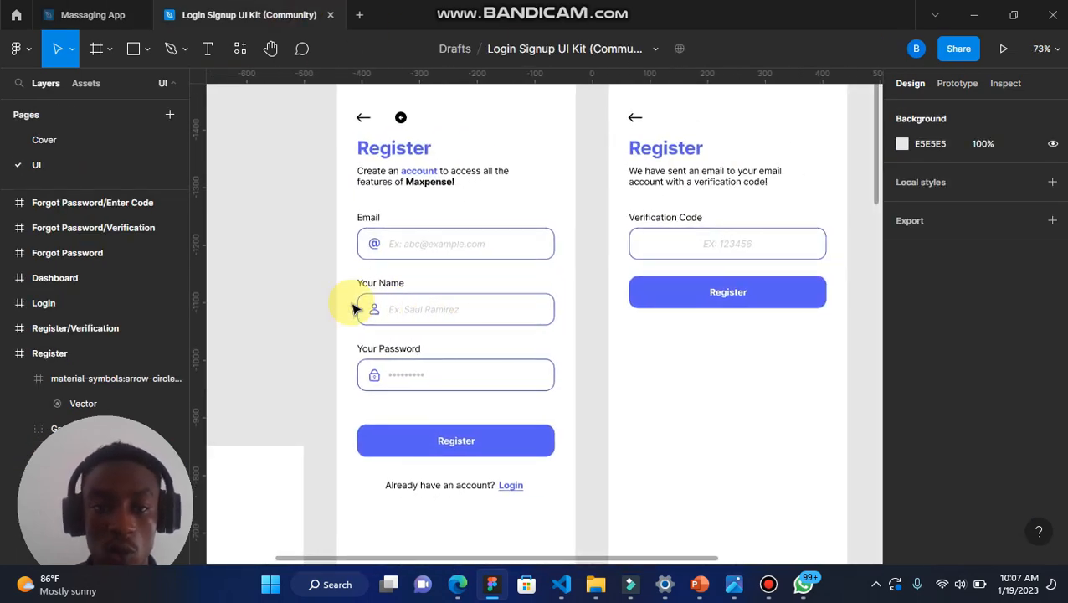
pyautogui.scroll(3, 355, 304)
pyautogui.scroll(5, 503, 241)
pyautogui.scroll(-5, 503, 240)
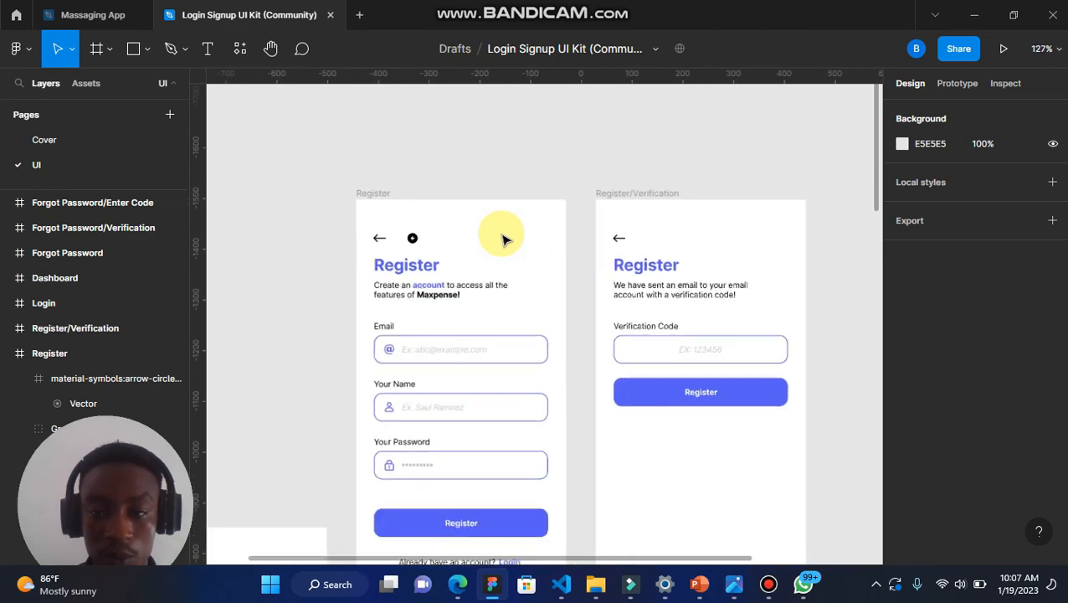
pyautogui.scroll(-5, 503, 240)
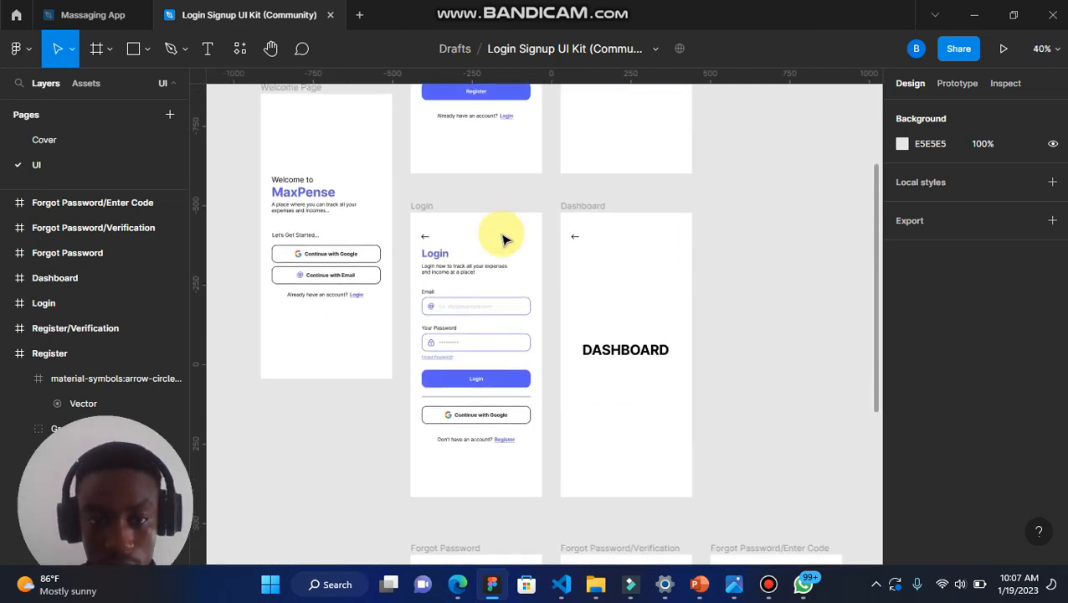
pyautogui.hscroll(1, 504, 239)
pyautogui.hscroll(6, 592, 312)
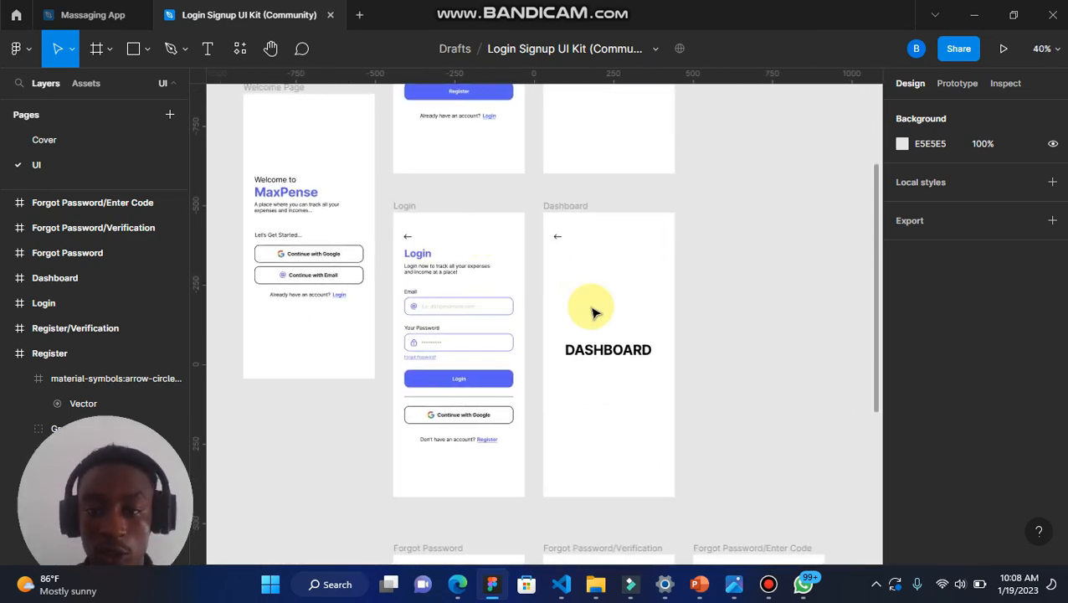
# Replace the DASHBOARD text in the Dashboard frame with Profile and place it about centred across the frame.
pyautogui.scroll(5, 520, 352)
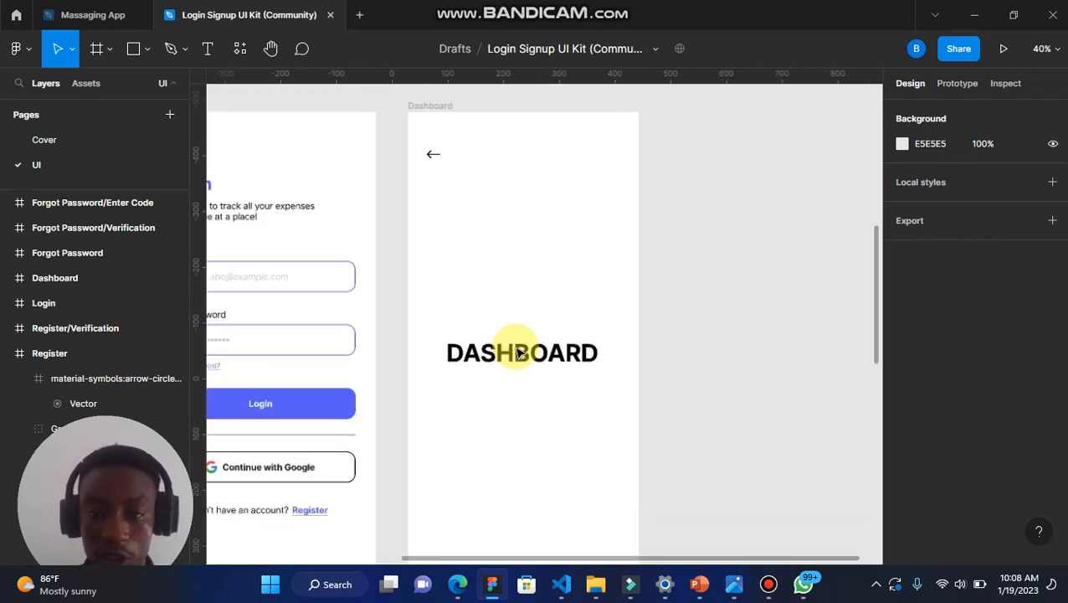
pyautogui.doubleClick(517, 348)
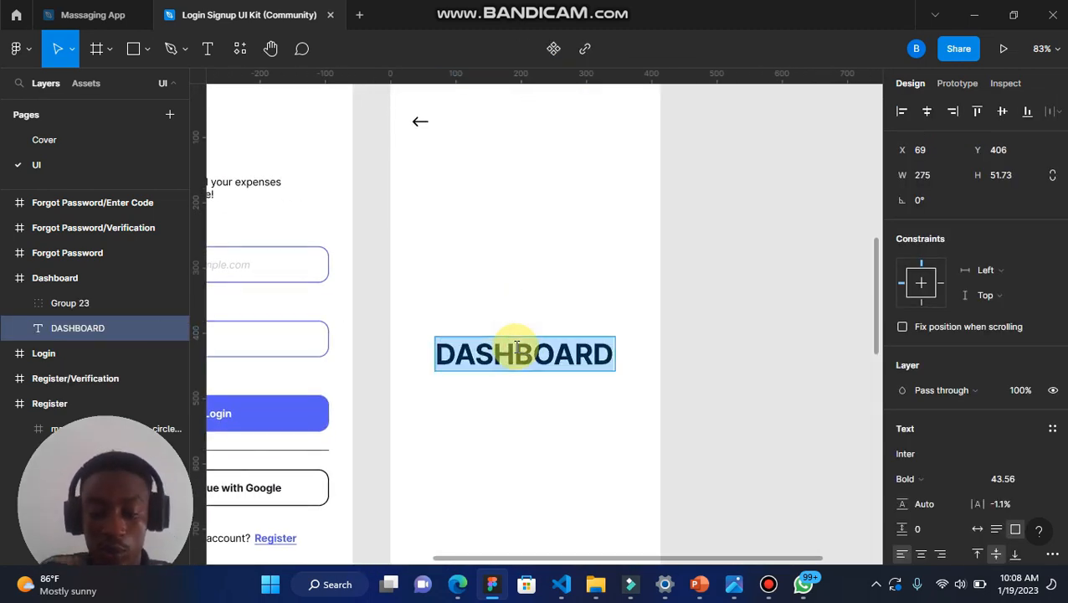
pyautogui.write('Profile')
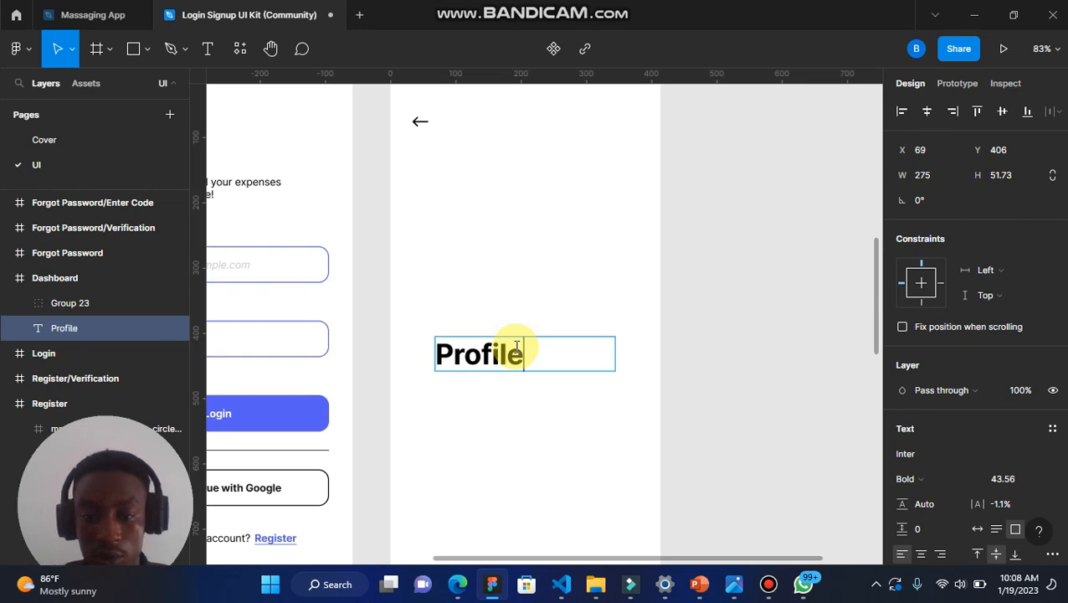
pyautogui.press('Escape')
pyautogui.moveTo(608, 357); pyautogui.dragTo(529, 358)
pyautogui.click(569, 281)
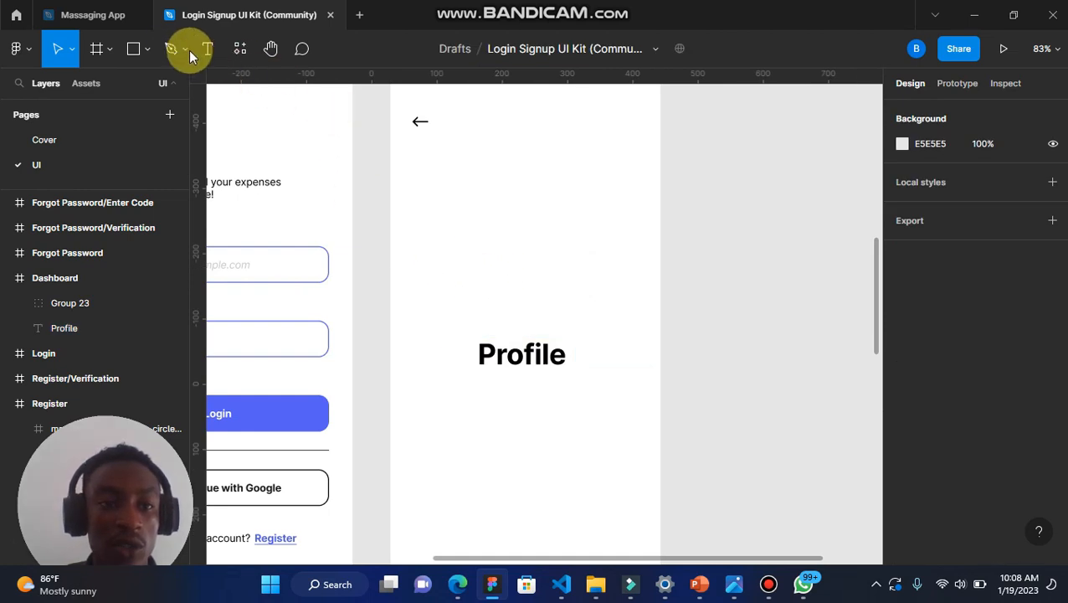
# Draw a 125 × 125 circle just above the Profile text in the Dashboard frame, at X 144, Y 262.
pyautogui.click(151, 46)
pyautogui.click(133, 142)
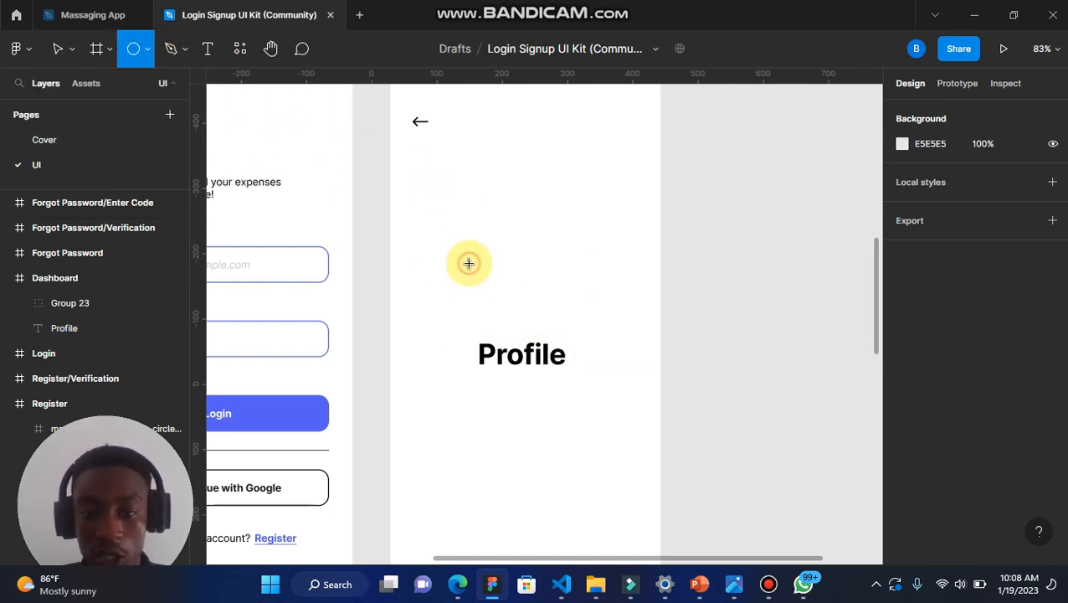
pyautogui.moveTo(469, 264)
pyautogui.mouseDown()
pyautogui.moveTo(555, 317)
pyautogui.moveTo(533, 294)
pyautogui.moveTo(517, 295)
pyautogui.moveTo(526, 293)
pyautogui.mouseUp()
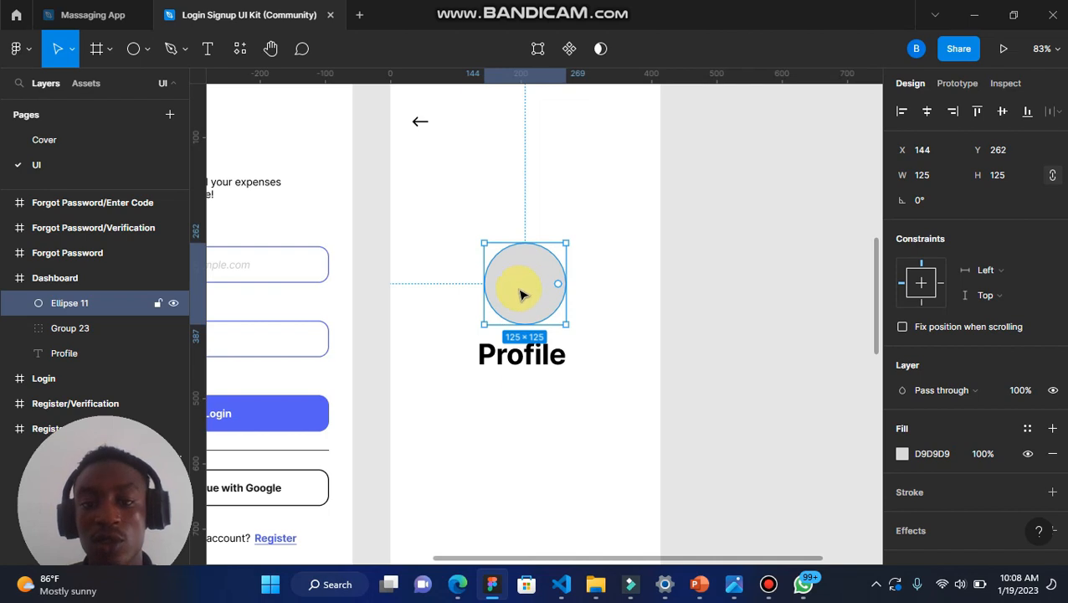
# Run the Unsplash plugin on the circle, move its window clear of the circle, and search for Profile.
pyautogui.rightClick(520, 291)
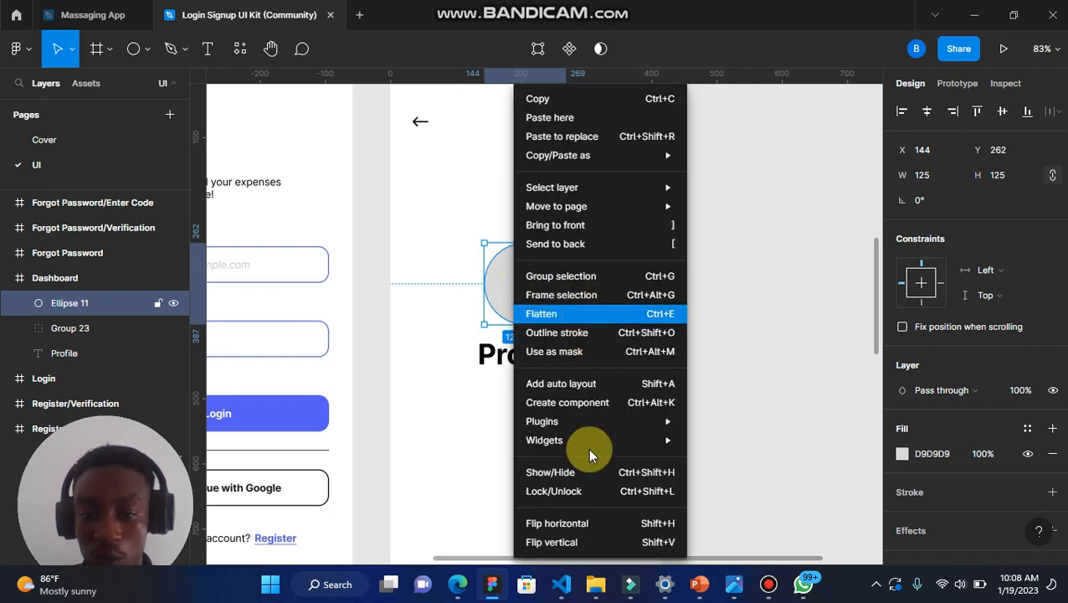
pyautogui.moveTo(583, 420)
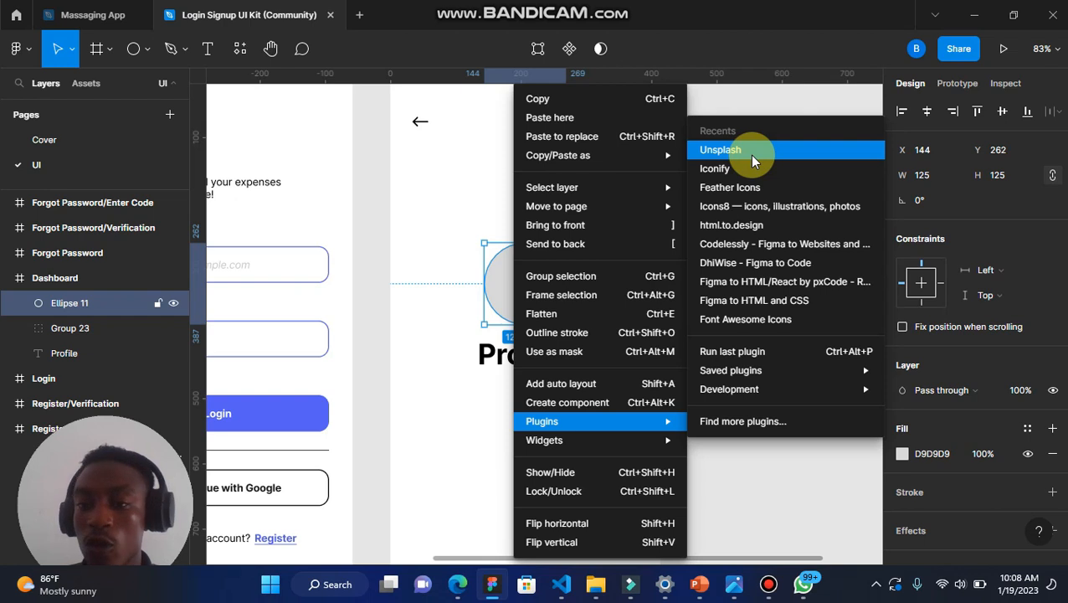
pyautogui.click(753, 159)
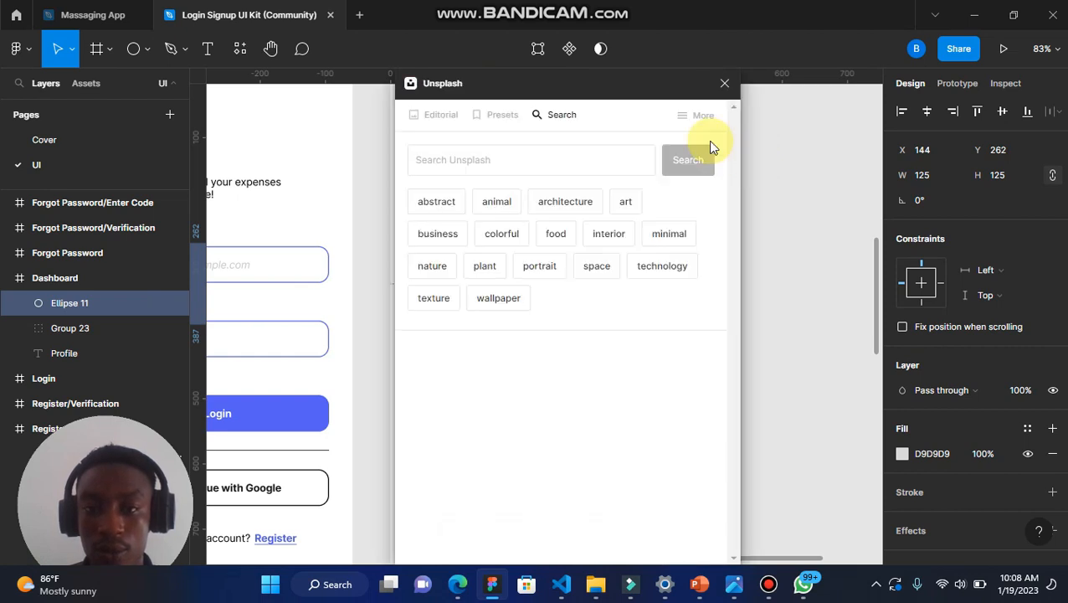
pyautogui.moveTo(638, 83); pyautogui.dragTo(859, 83)
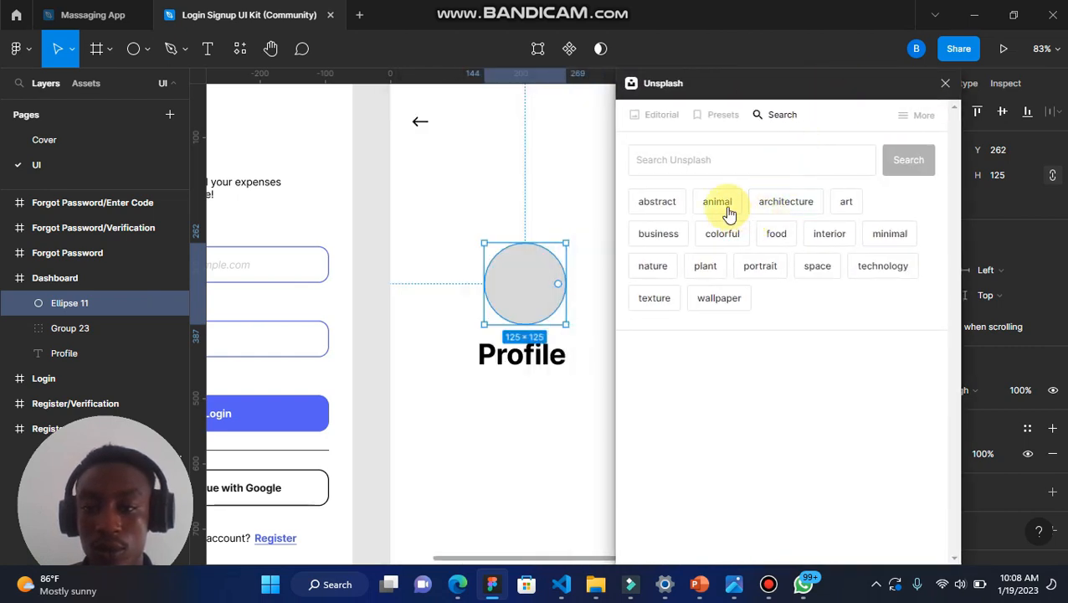
pyautogui.click(767, 159)
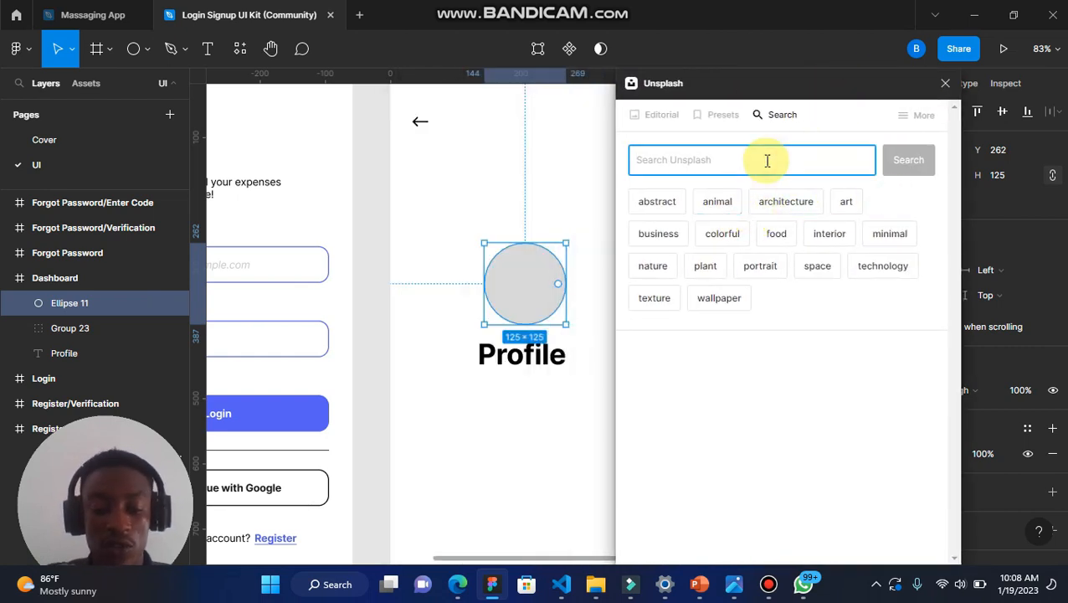
pyautogui.write('Profile')
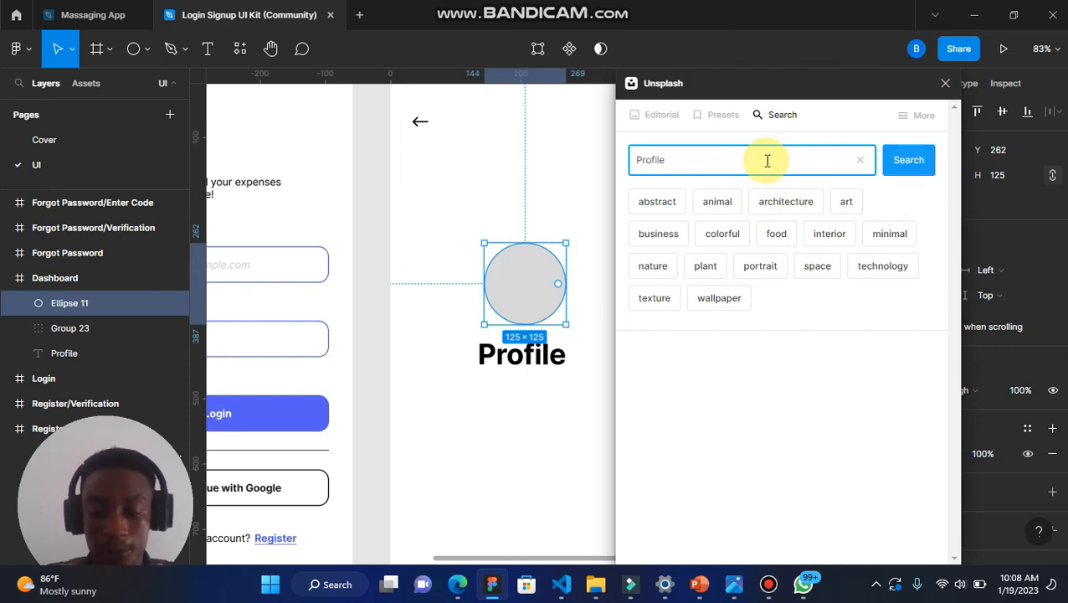
pyautogui.press('Return')
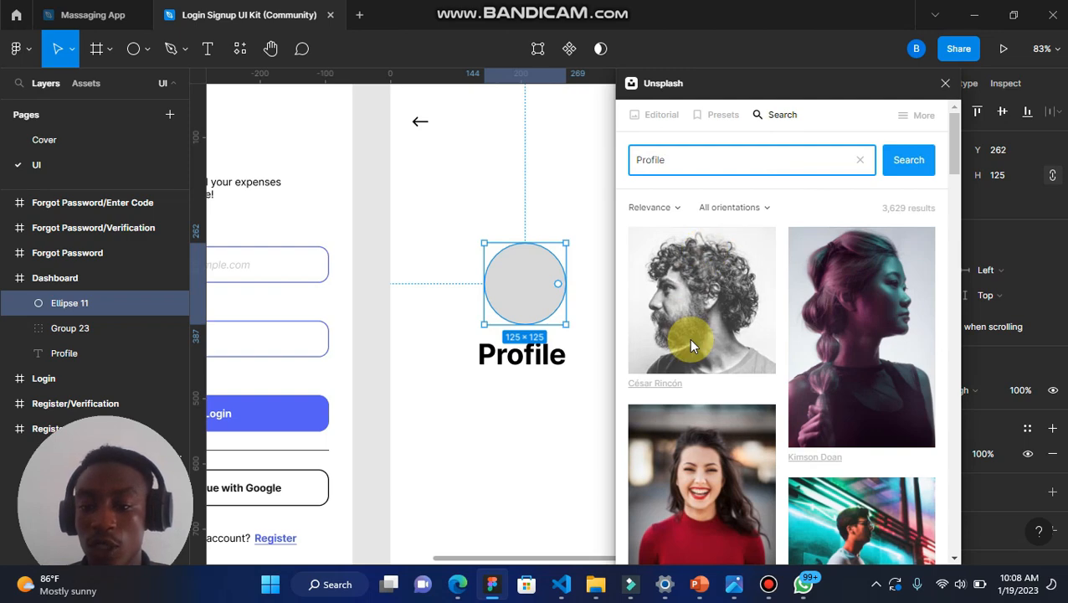
# Fill the circle with the Unsplash portrait of a red-haired woman against a blue background, and close the plugin.
pyautogui.scroll(-4, 688, 338)
pyautogui.scroll(-10, 690, 343)
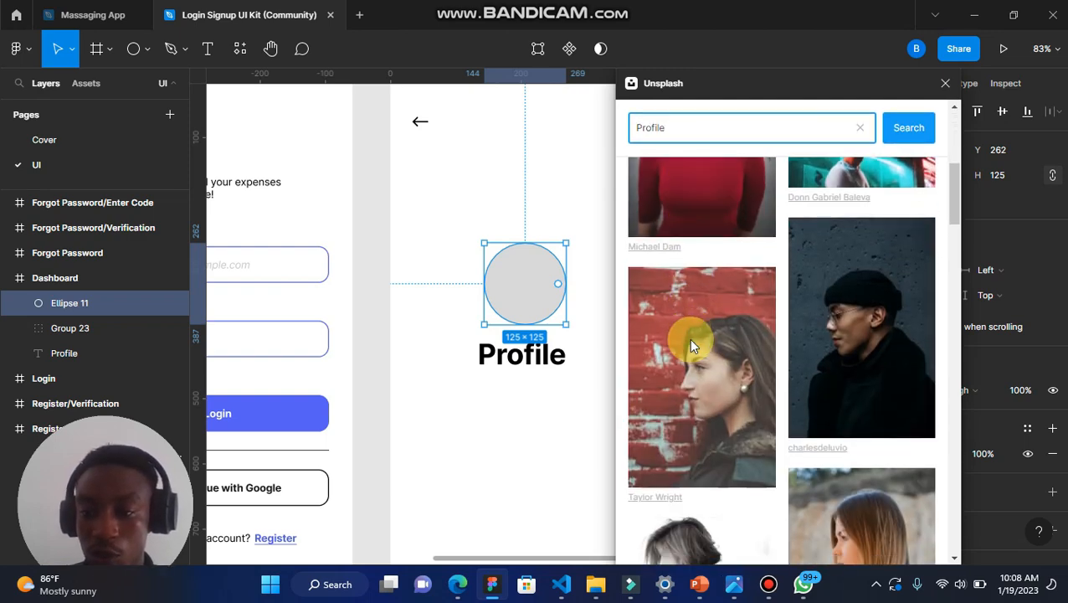
pyautogui.scroll(-10, 690, 345)
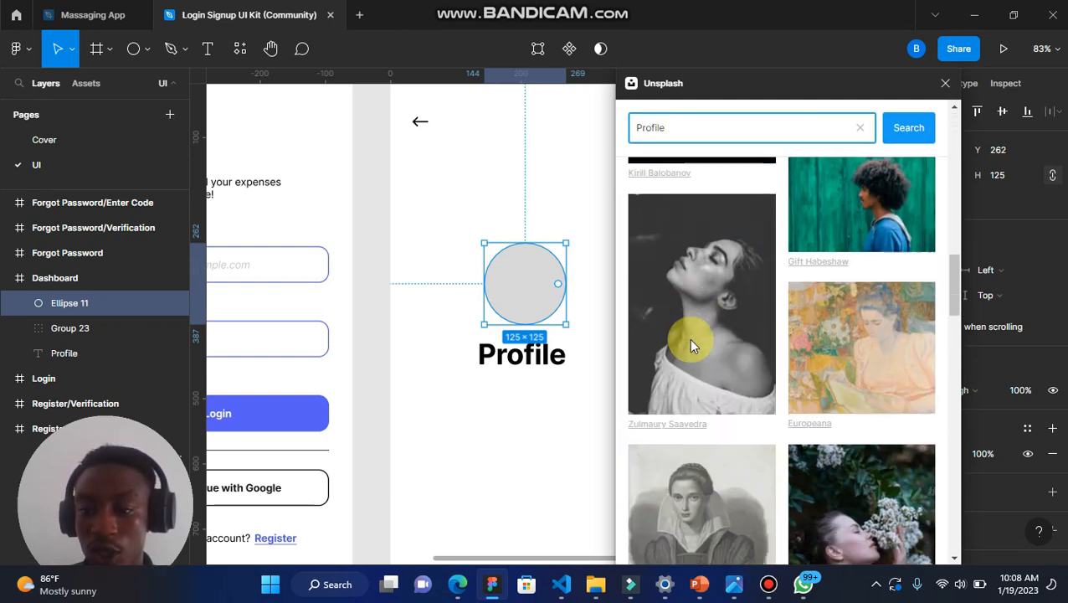
pyautogui.scroll(-10, 691, 345)
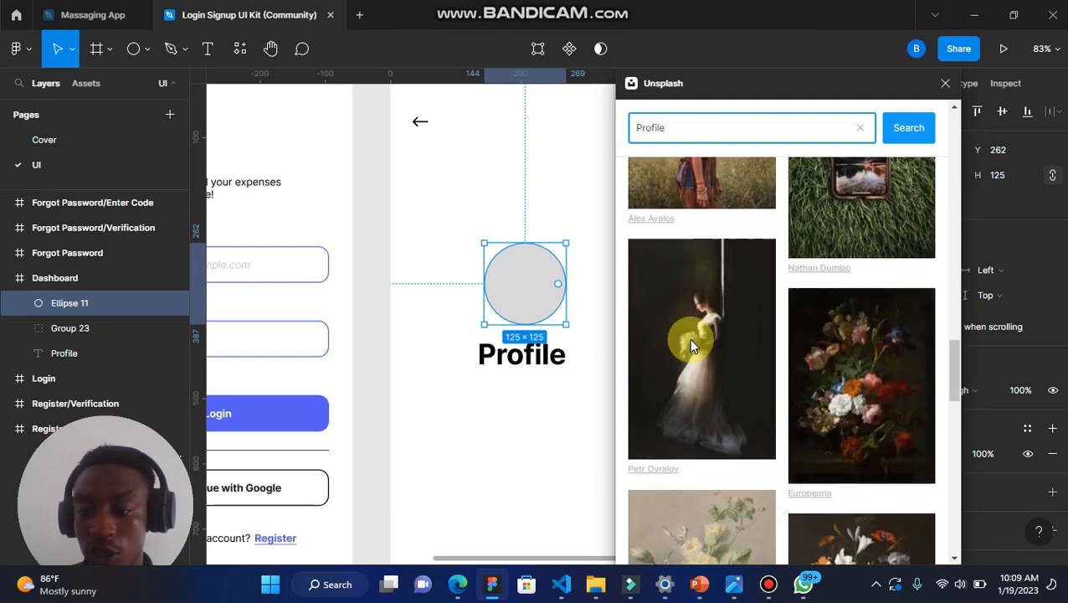
pyautogui.scroll(-10, 691, 345)
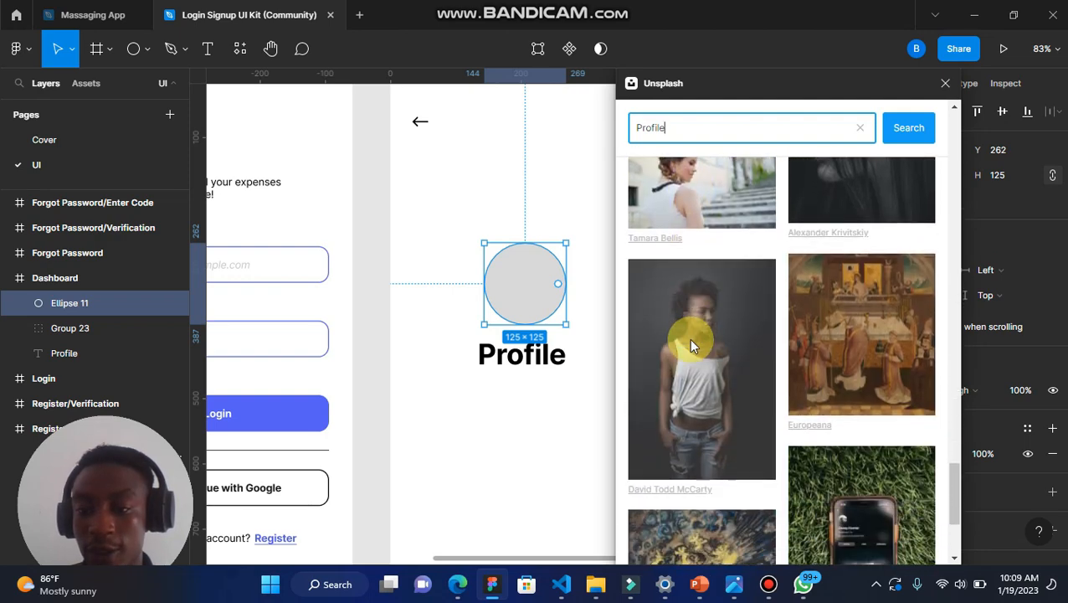
pyautogui.scroll(-10, 691, 345)
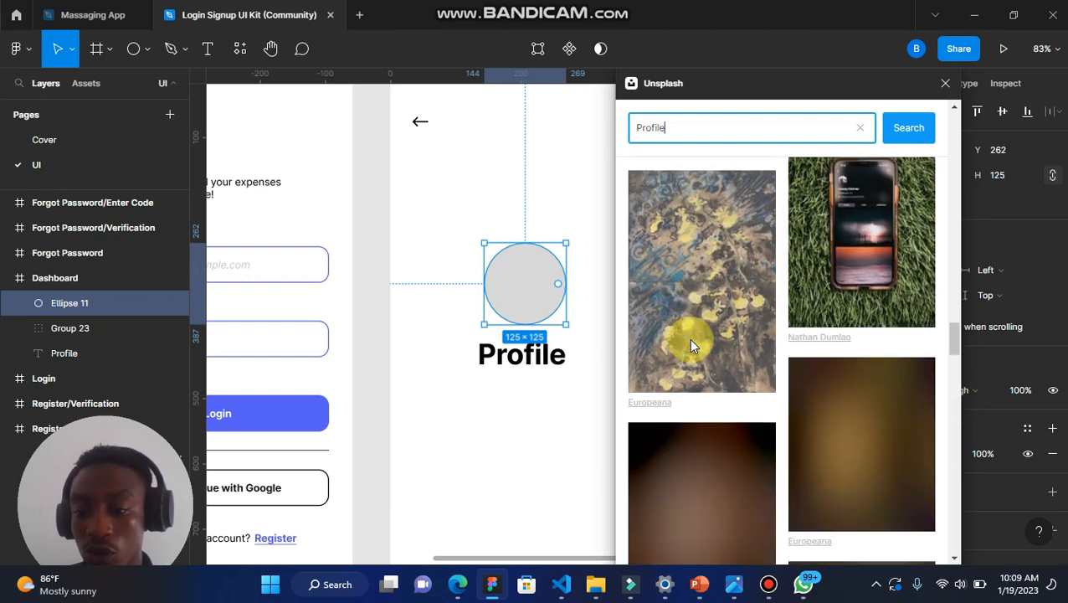
pyautogui.scroll(-10, 691, 345)
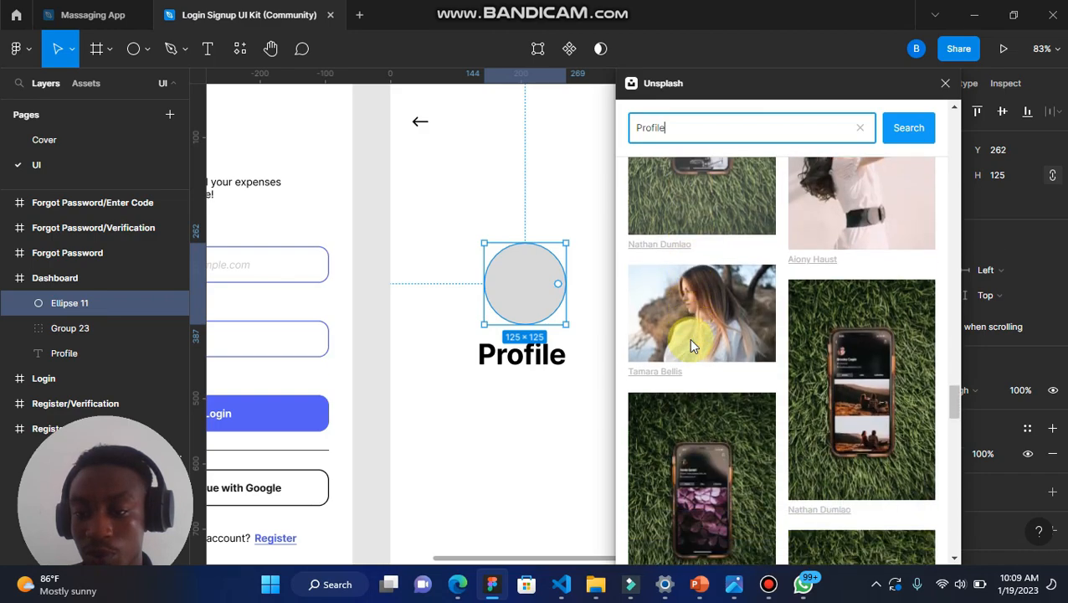
pyautogui.scroll(-10, 692, 345)
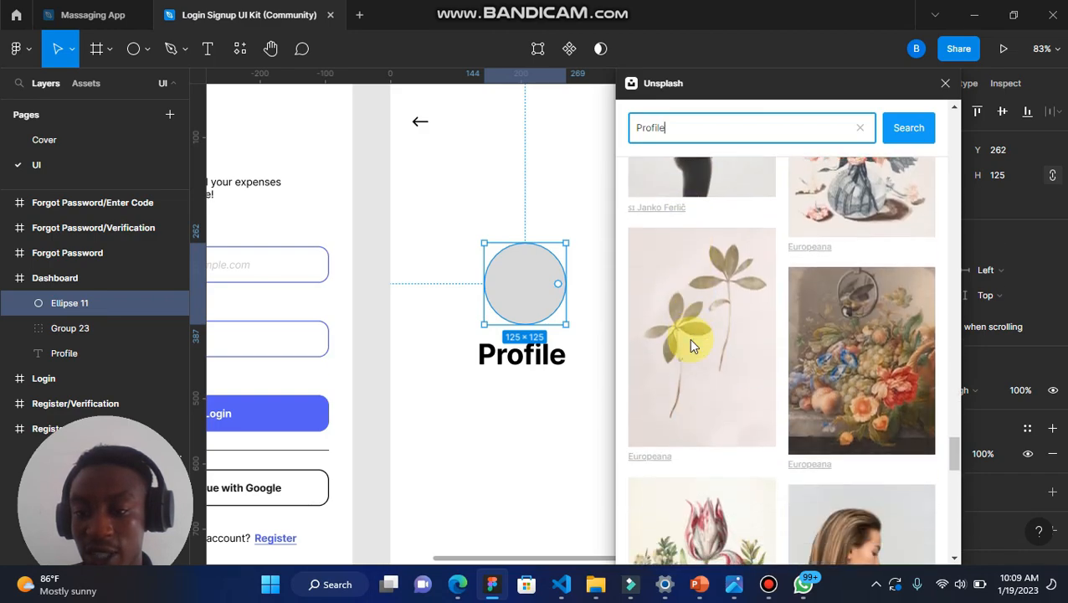
pyautogui.click(702, 399)
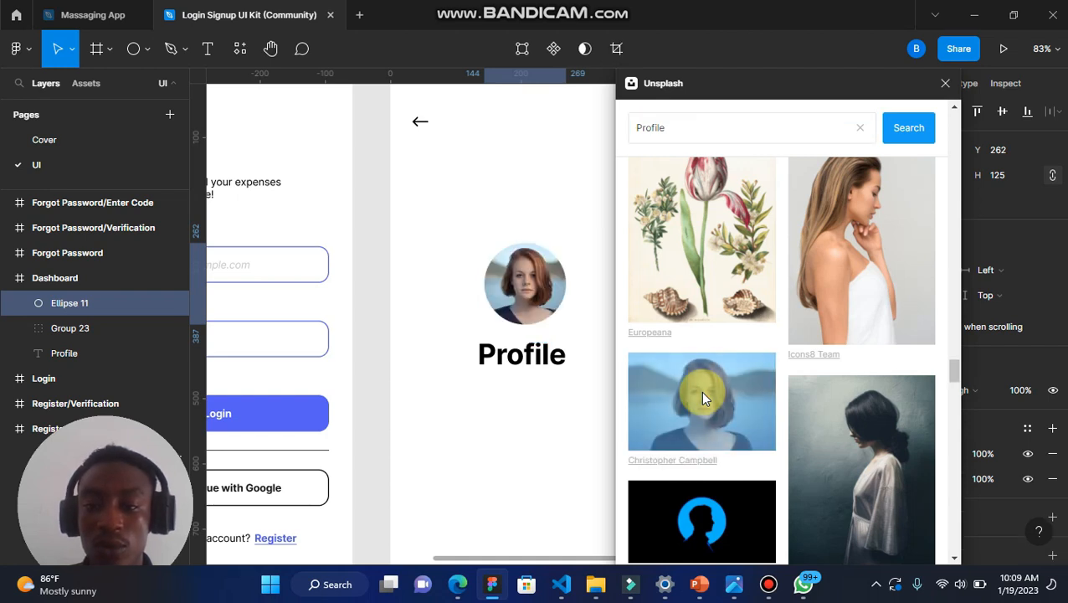
pyautogui.click(947, 84)
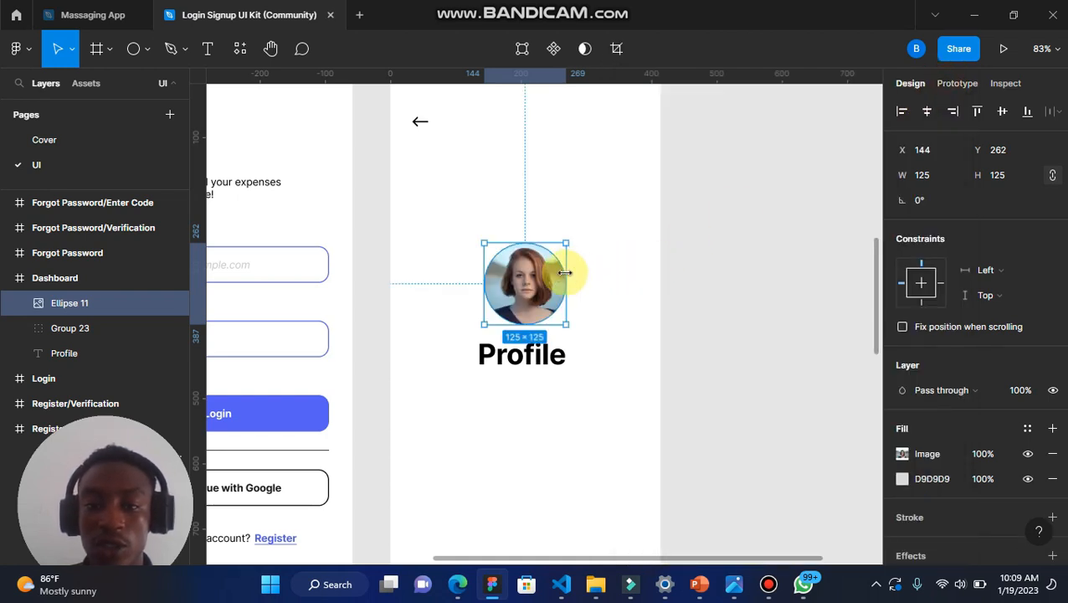
pyautogui.click(597, 262)
pyautogui.scroll(5, 497, 298)
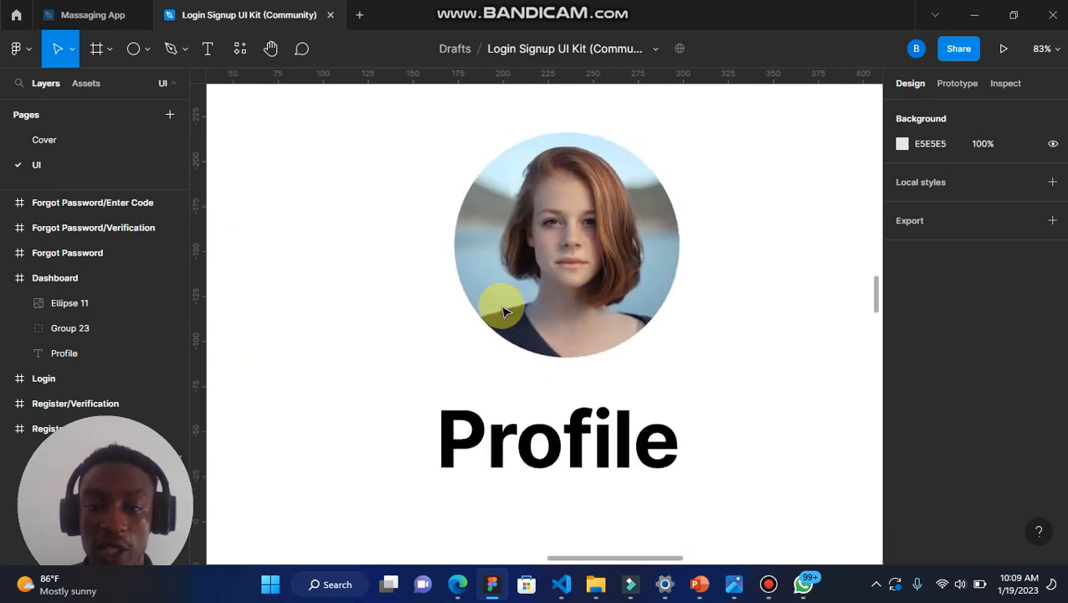
# Review the saved plugins available for the Dashboard frame, including the options of Removal.ai and Remove BG.
pyautogui.scroll(-6, 503, 308)
pyautogui.scroll(-1, 504, 311)
pyautogui.scroll(6, 504, 311)
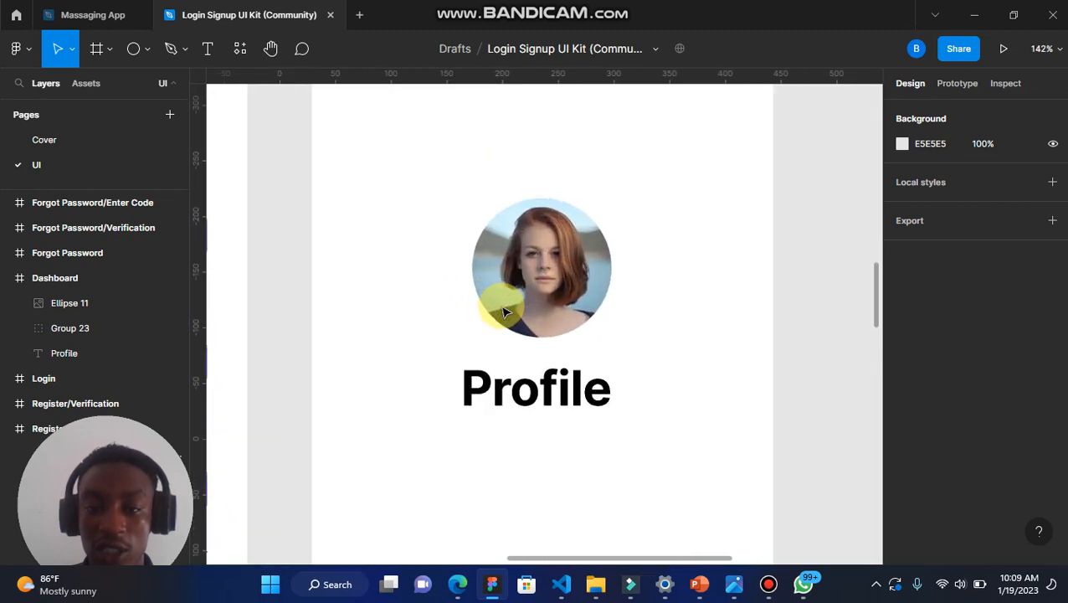
pyautogui.scroll(1, 504, 312)
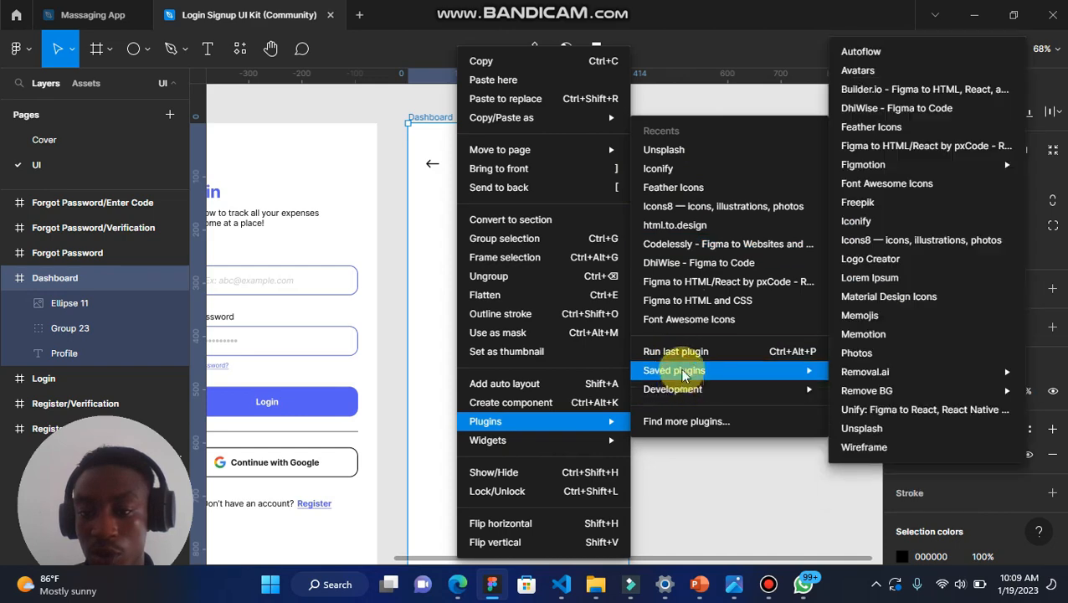
pyautogui.moveTo(685, 389)
pyautogui.moveTo(722, 371)
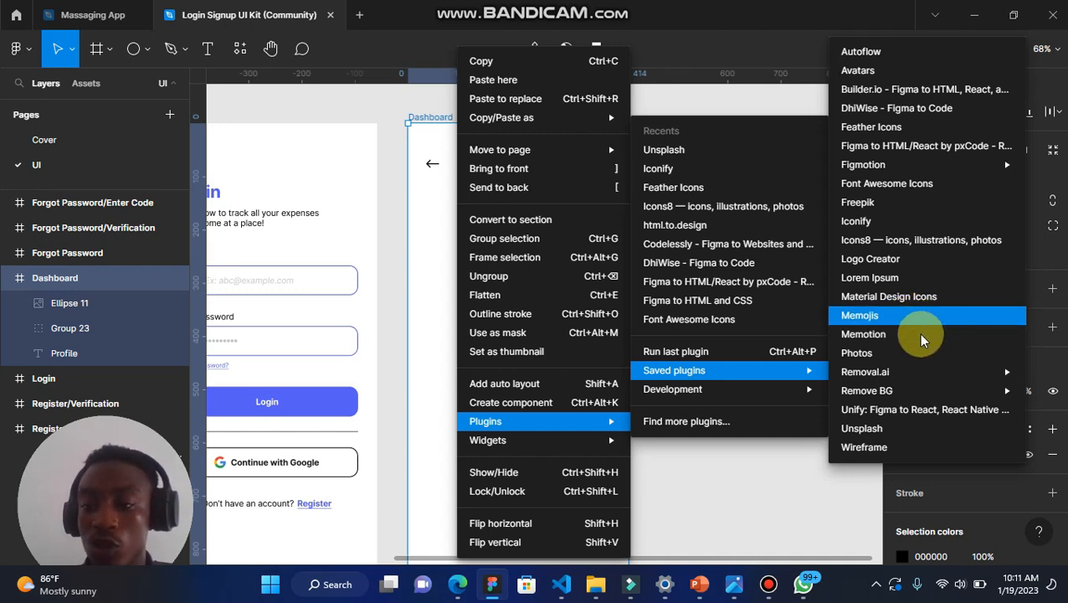
pyautogui.moveTo(894, 372)
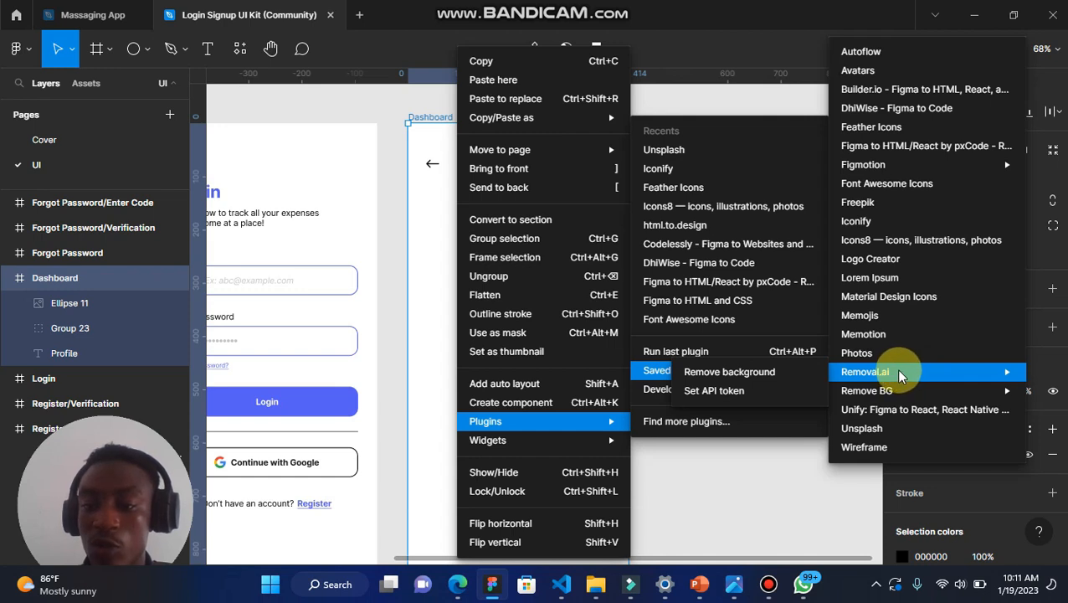
pyautogui.moveTo(893, 395)
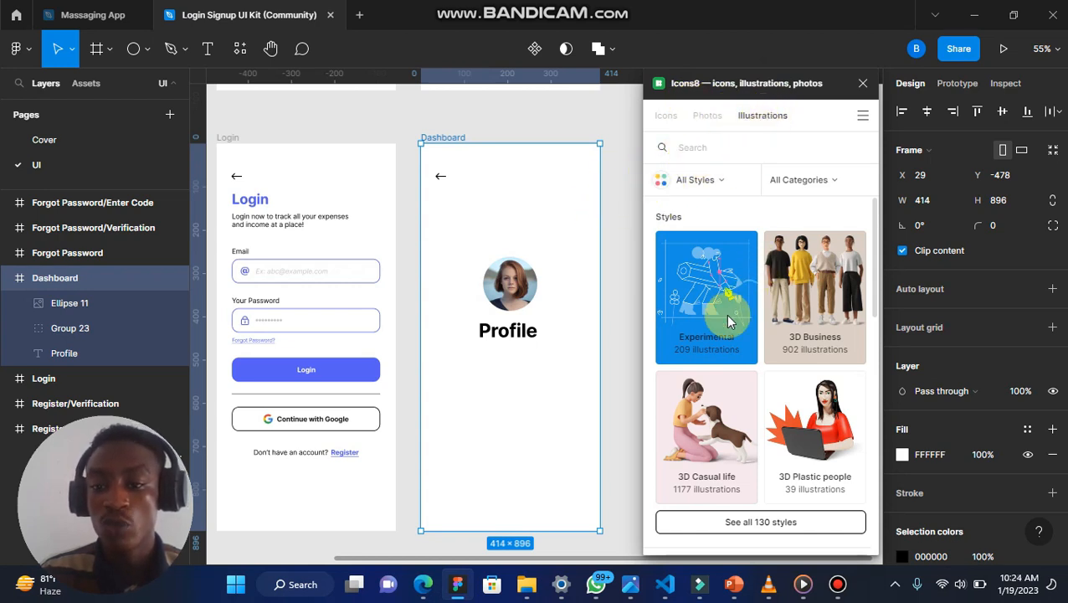
# Browse the icon, photo and illustration collections of the Icons8 plugin, ending on the illustrations.
pyautogui.click(666, 115)
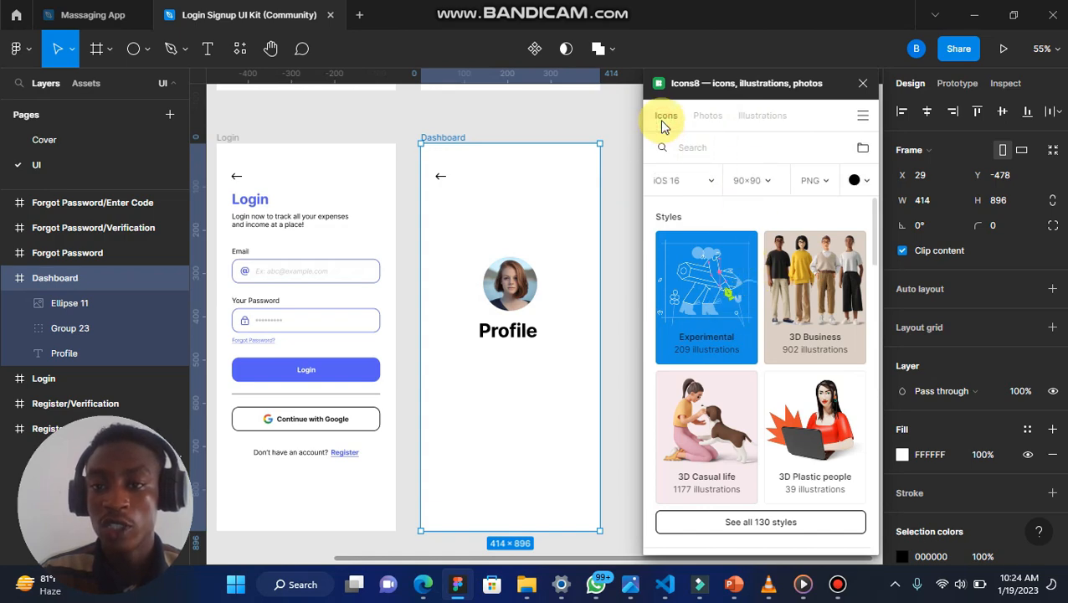
pyautogui.click(716, 115)
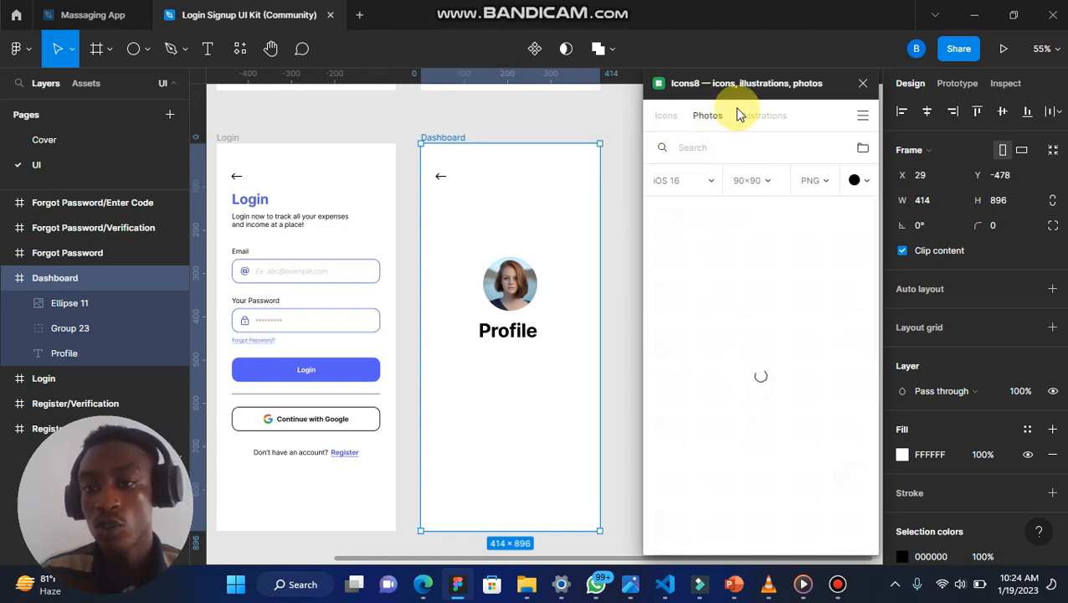
pyautogui.click(754, 116)
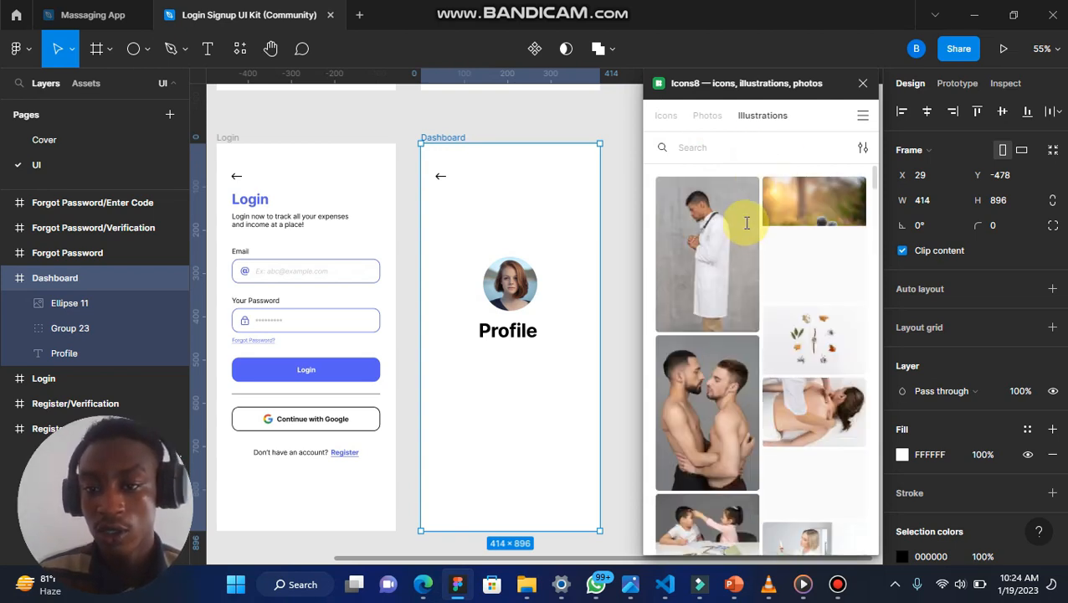
pyautogui.click(779, 123)
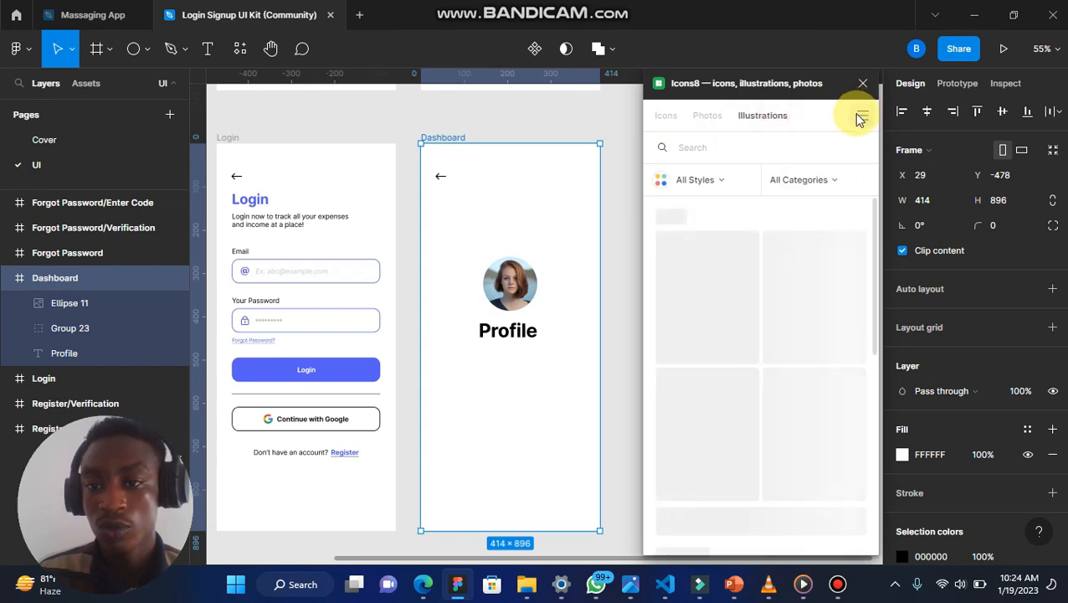
# Add the 3D Business illustrations of a man and woman at a table and a man on a moped to the Dashboard frame, and close Icons8.
pyautogui.click(813, 305)
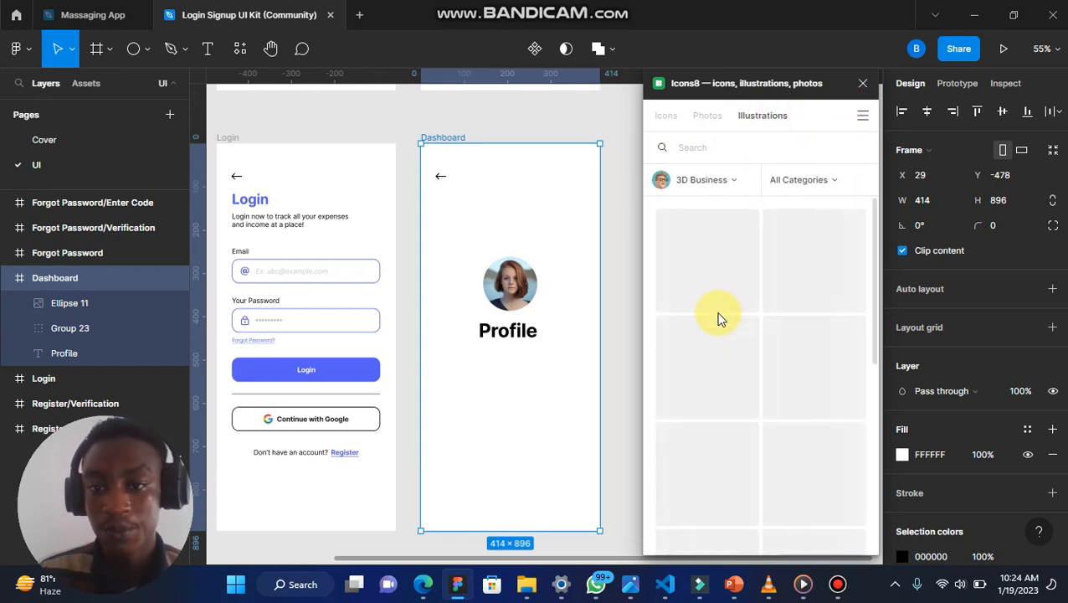
pyautogui.scroll(-1, 715, 313)
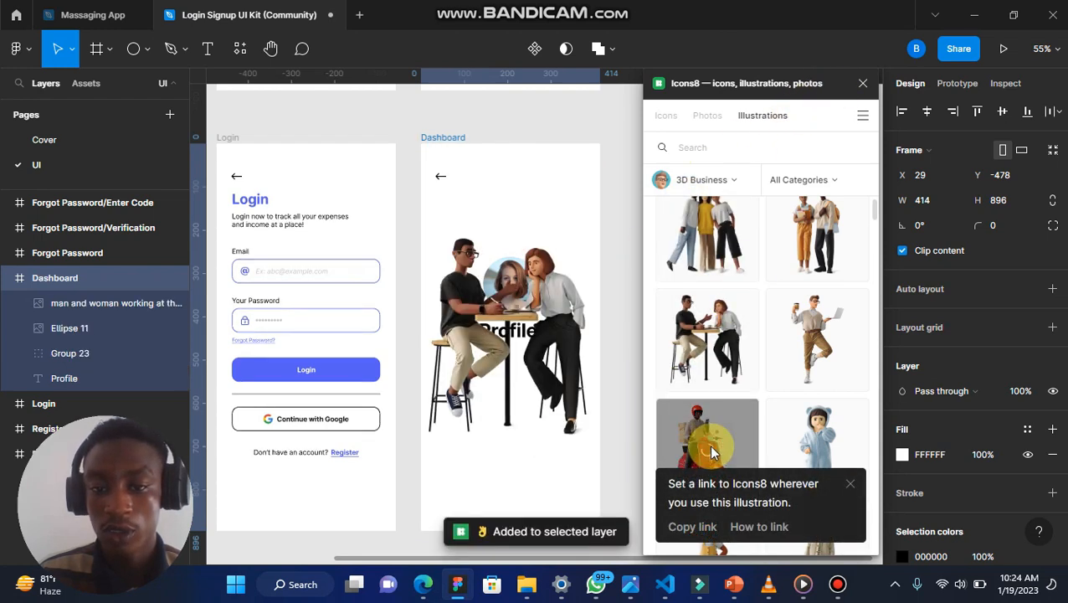
pyautogui.click(865, 85)
# Shrink the man and woman illustration to about 159 × 201 and place it below the Profile text, at about X 121, Y 551.
pyautogui.keyDown('ctrl'); pyautogui.scroll(-3, 596, 302); pyautogui.keyUp('ctrl')
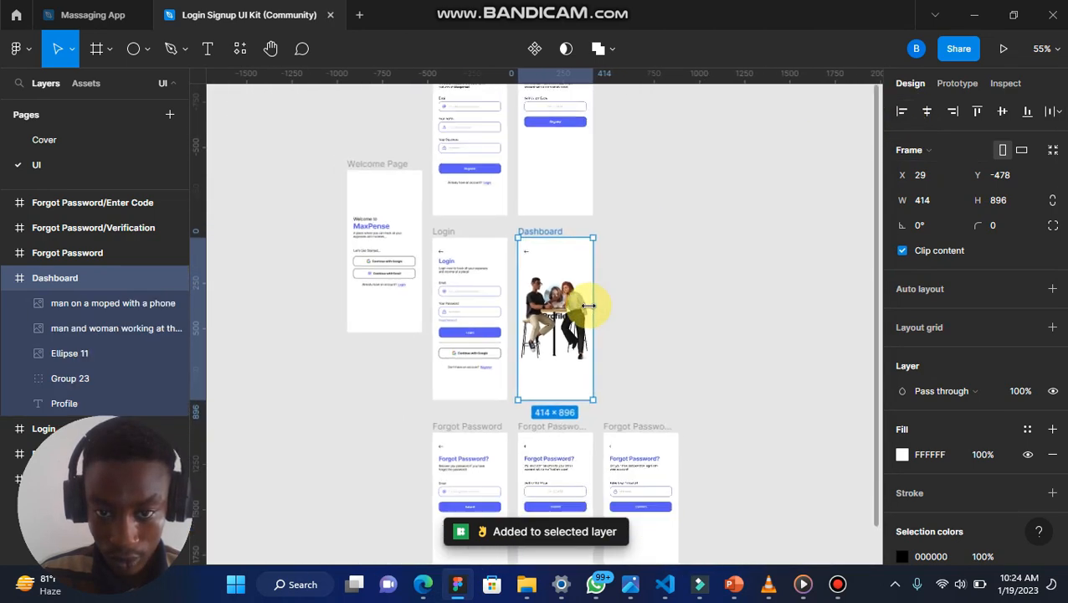
pyautogui.keyDown('ctrl'); pyautogui.scroll(5, 596, 302); pyautogui.keyUp('ctrl')
pyautogui.keyDown('ctrl'); pyautogui.scroll(-3, 542, 268); pyautogui.keyUp('ctrl')
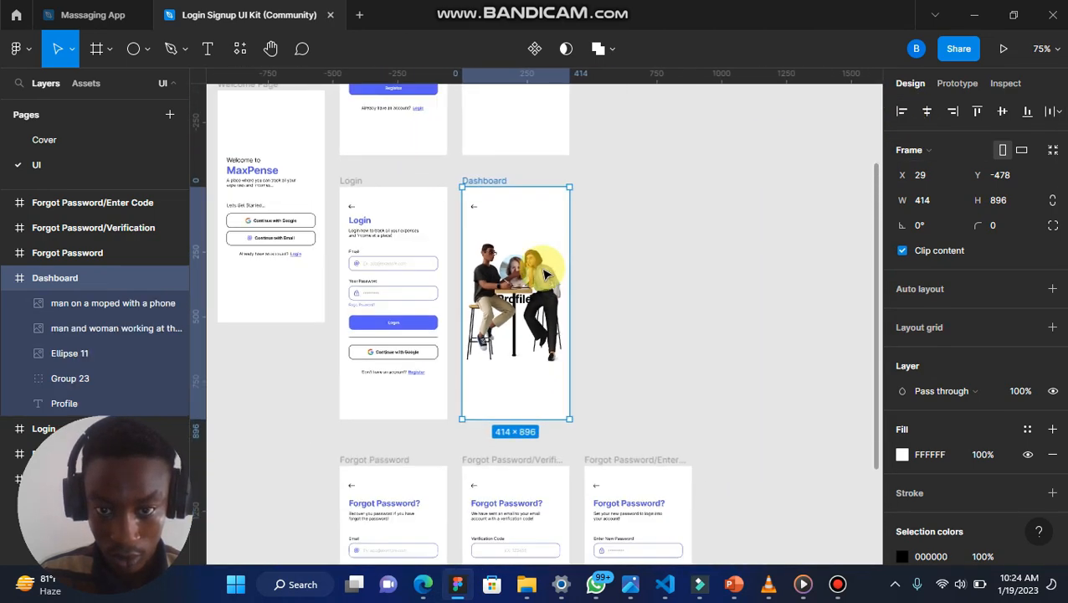
pyautogui.click(549, 255)
pyautogui.moveTo(564, 240); pyautogui.dragTo(518, 353)
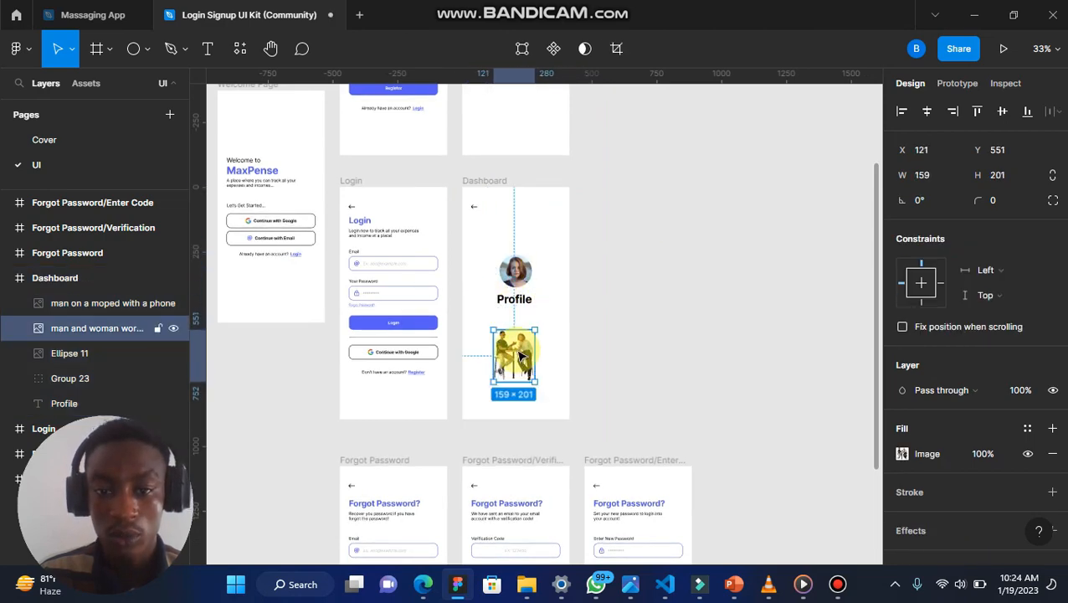
# Enlarge the man and woman illustration to about 214 × 266 and reposition it below the Profile text, at about X 108, Y 513.
pyautogui.keyDown('ctrl'); pyautogui.scroll(5, 518, 352); pyautogui.keyUp('ctrl')
pyautogui.keyDown('ctrl'); pyautogui.scroll(-3, 515, 358); pyautogui.keyUp('ctrl')
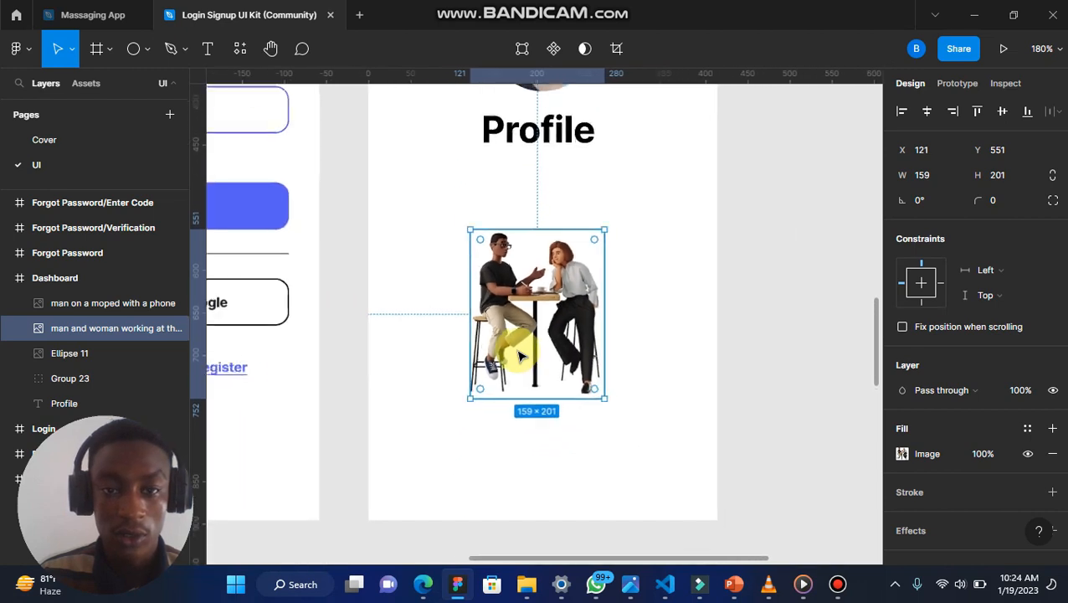
pyautogui.scroll(-2, 511, 355)
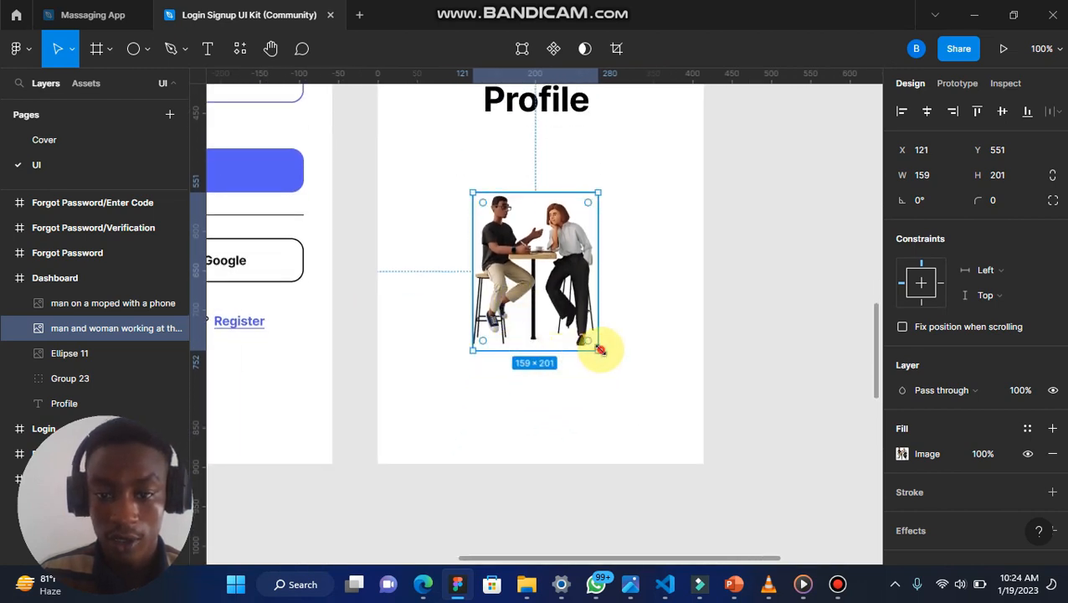
pyautogui.moveTo(599, 350); pyautogui.dragTo(634, 402)
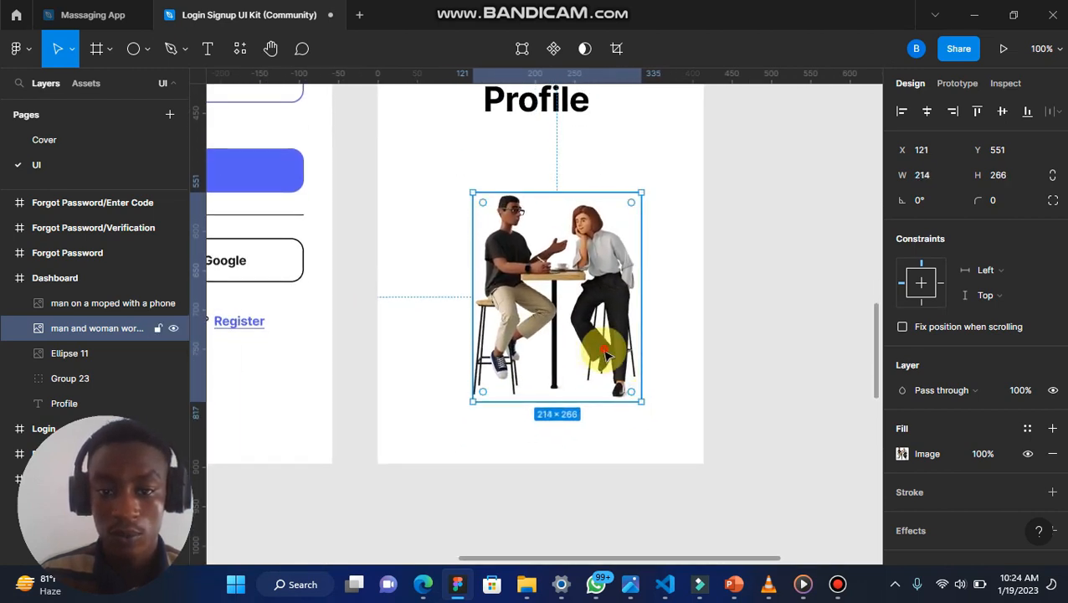
pyautogui.moveTo(608, 358); pyautogui.dragTo(576, 320)
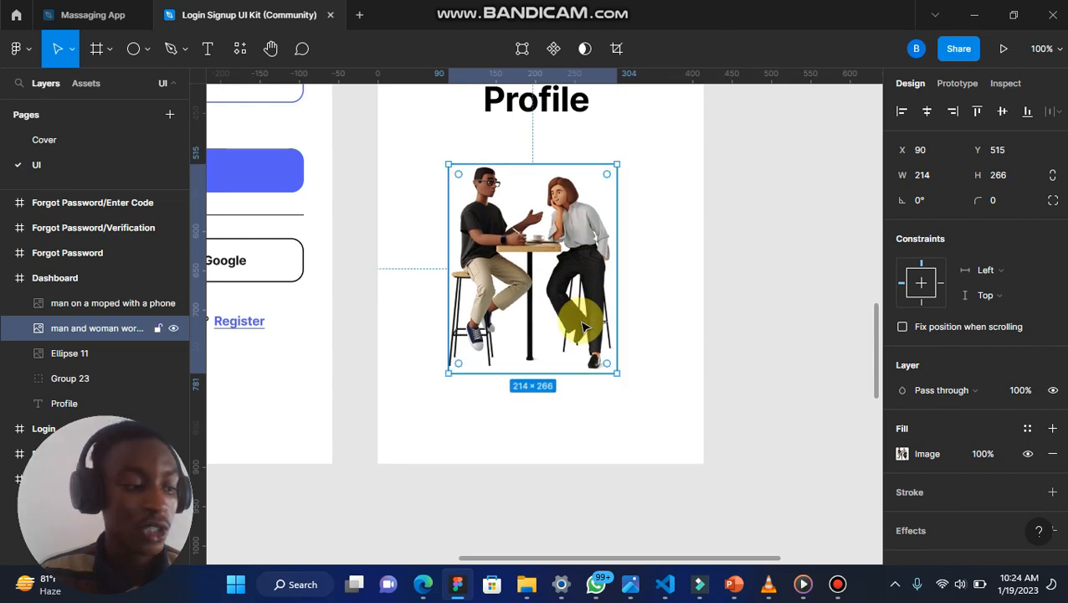
pyautogui.click(737, 295)
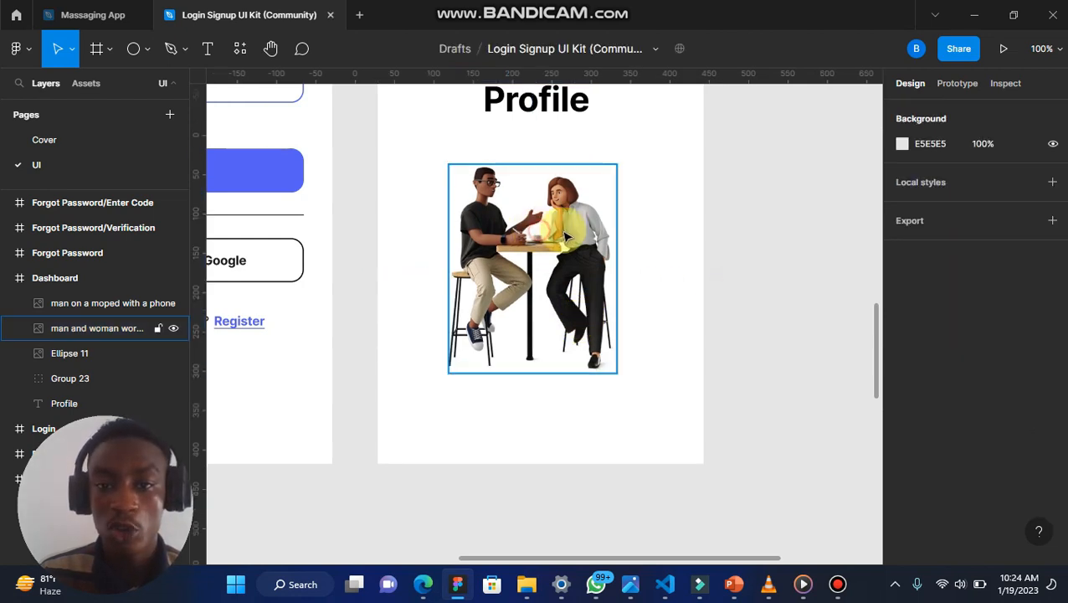
pyautogui.moveTo(539, 238); pyautogui.dragTo(553, 236)
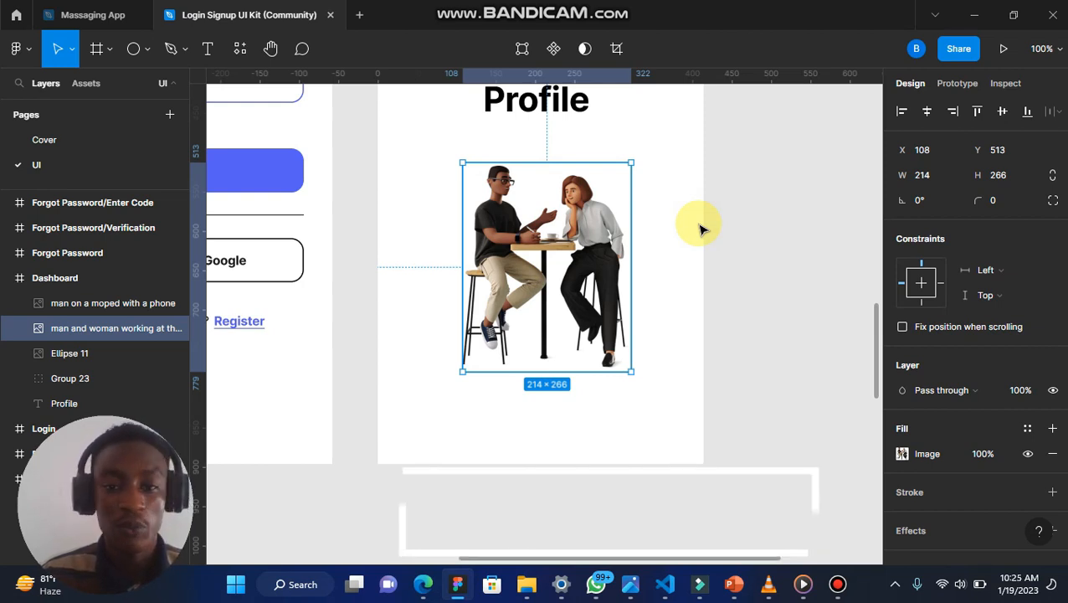
pyautogui.click(714, 230)
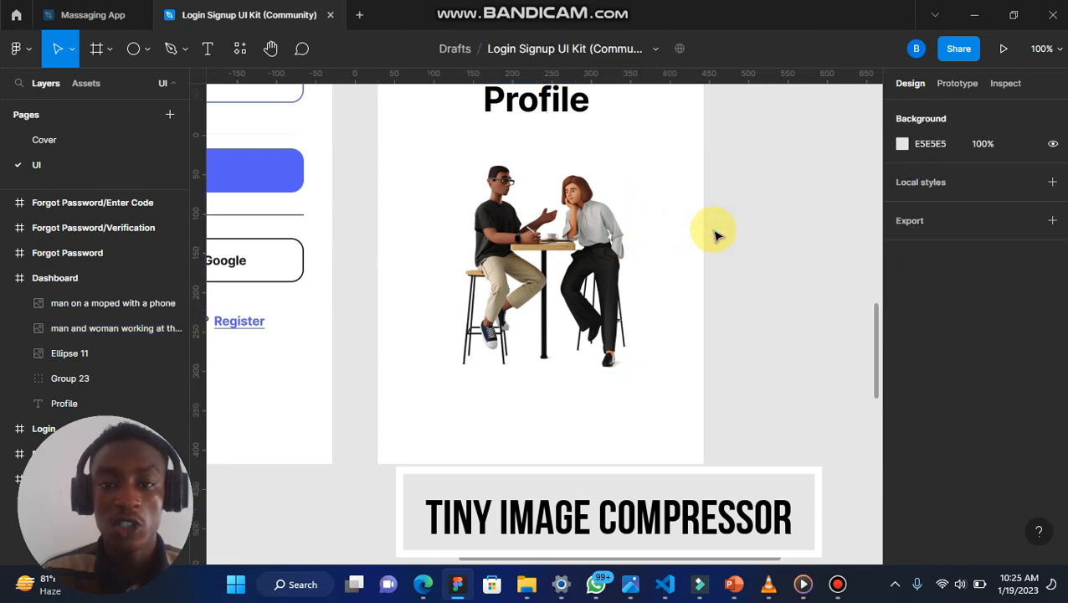
pyautogui.scroll(-5, 696, 284)
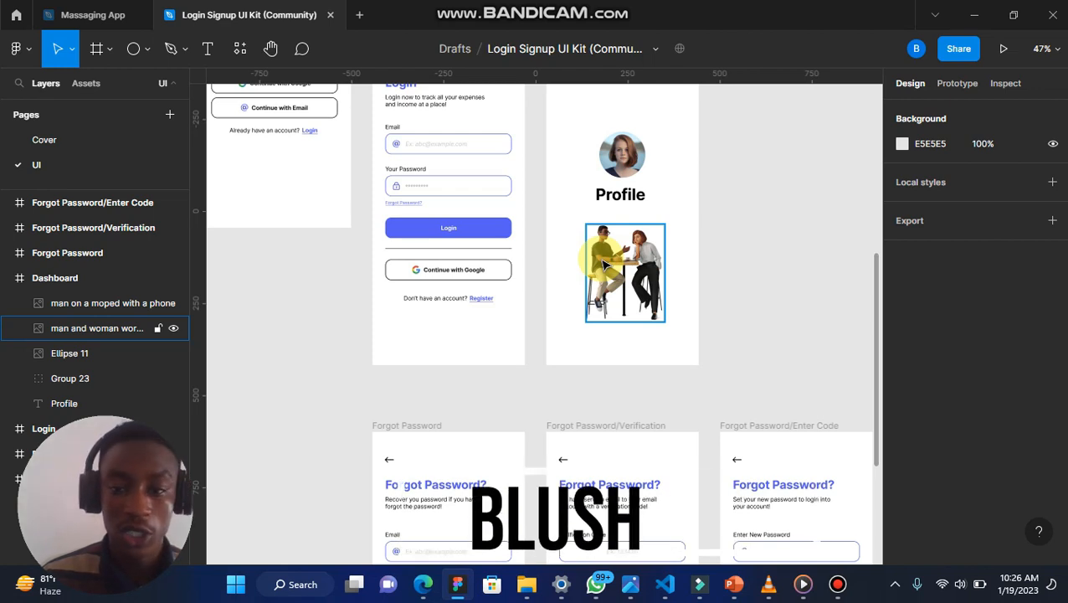
pyautogui.click(801, 225)
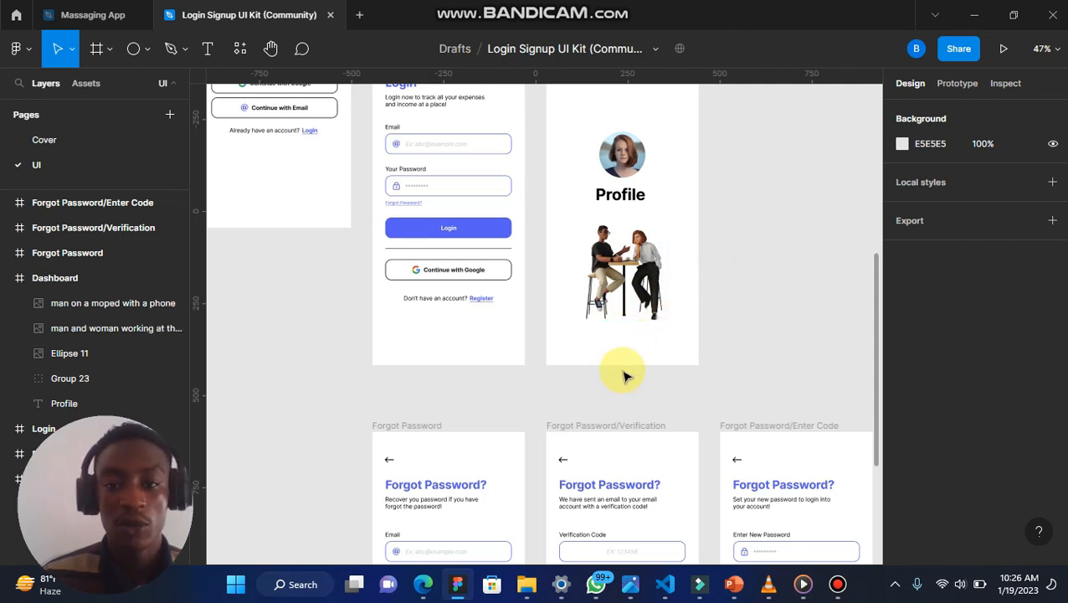
pyautogui.scroll(-8, 624, 376)
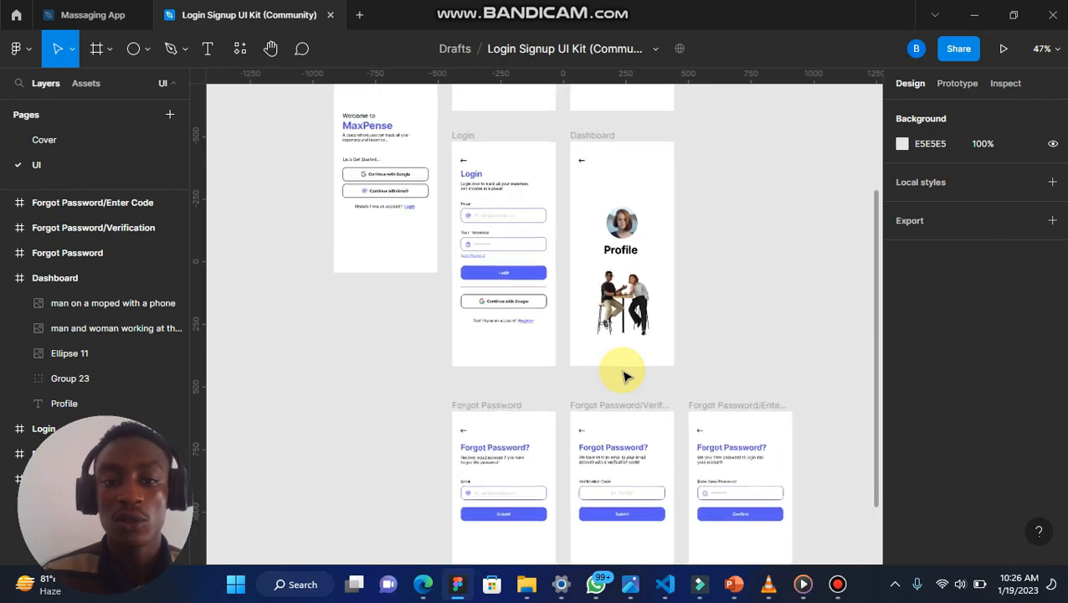